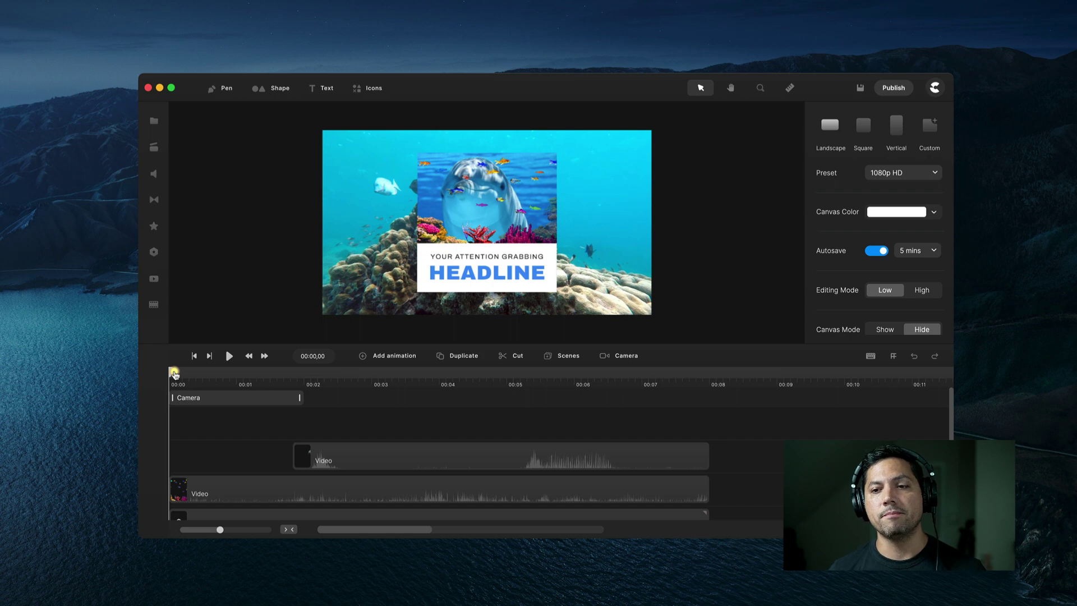
Play the finished dolphin-and-coral example video to preview it.
click(224, 358)
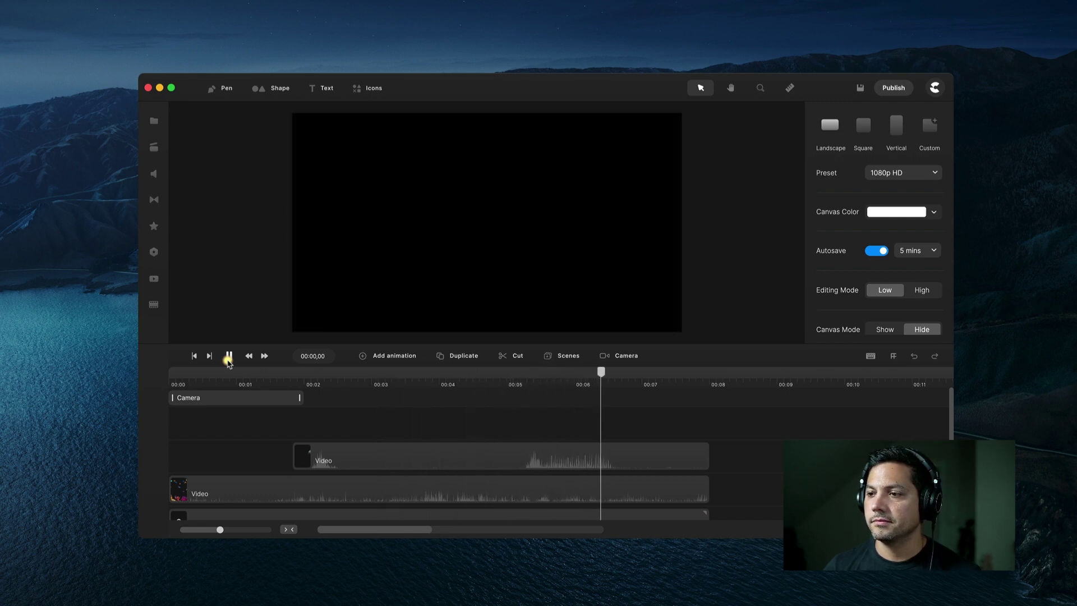
Stop the example preview and start a new blank project.
key(space)
click(935, 87)
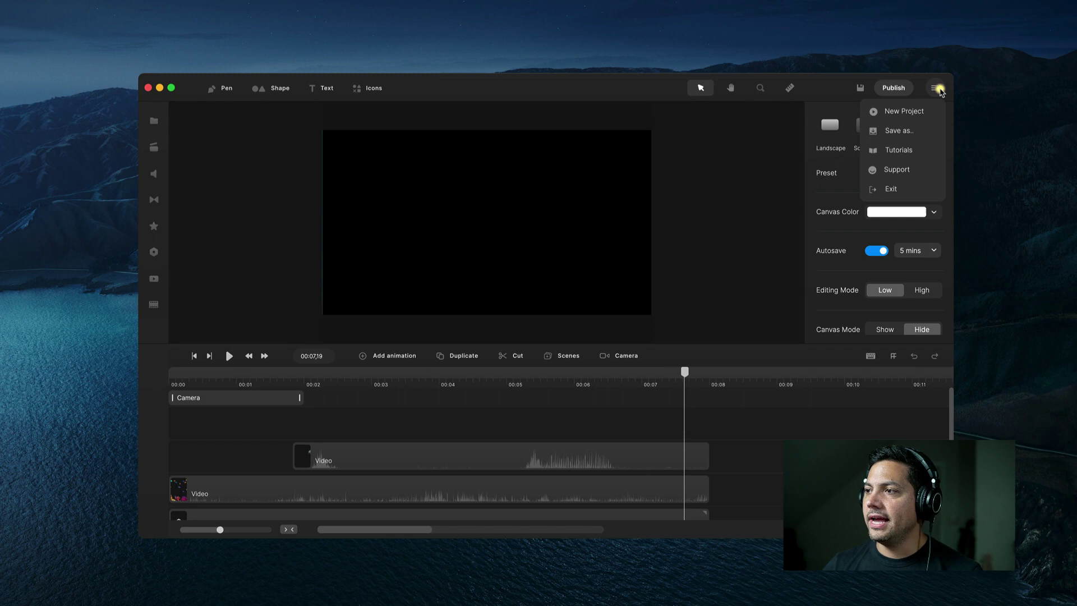
click(907, 112)
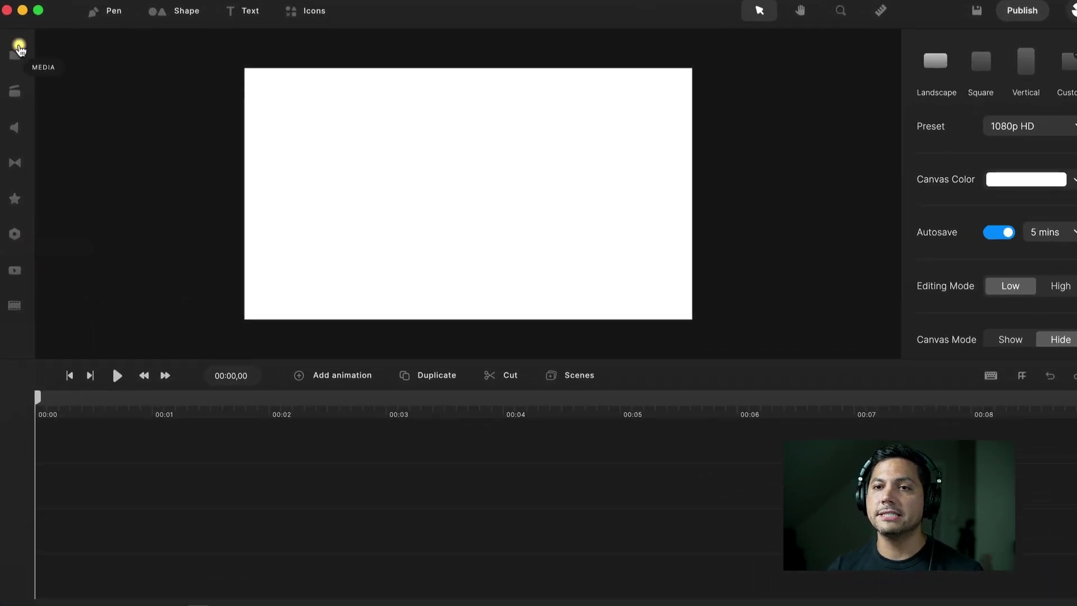
Add the coral reef video from My Files > Global to the canvas and play it.
click(154, 119)
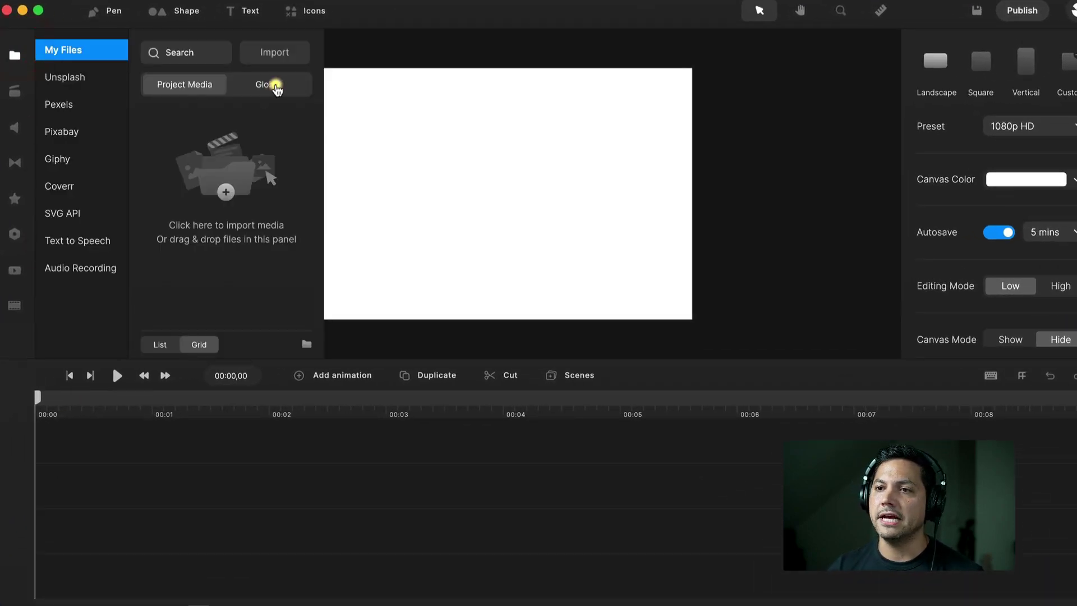
click(275, 84)
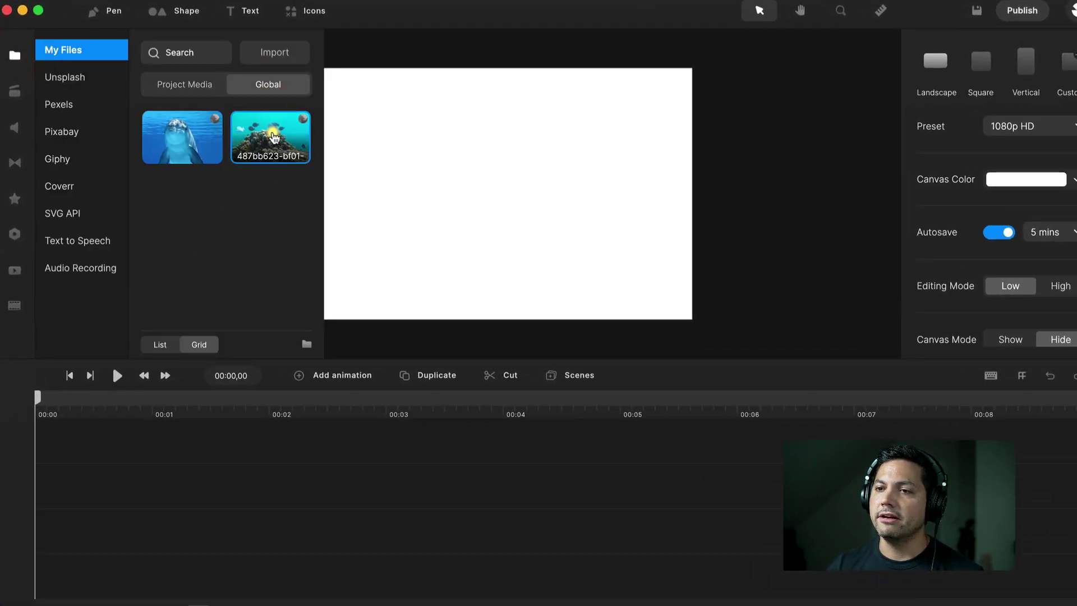
drag(274, 137, 493, 180)
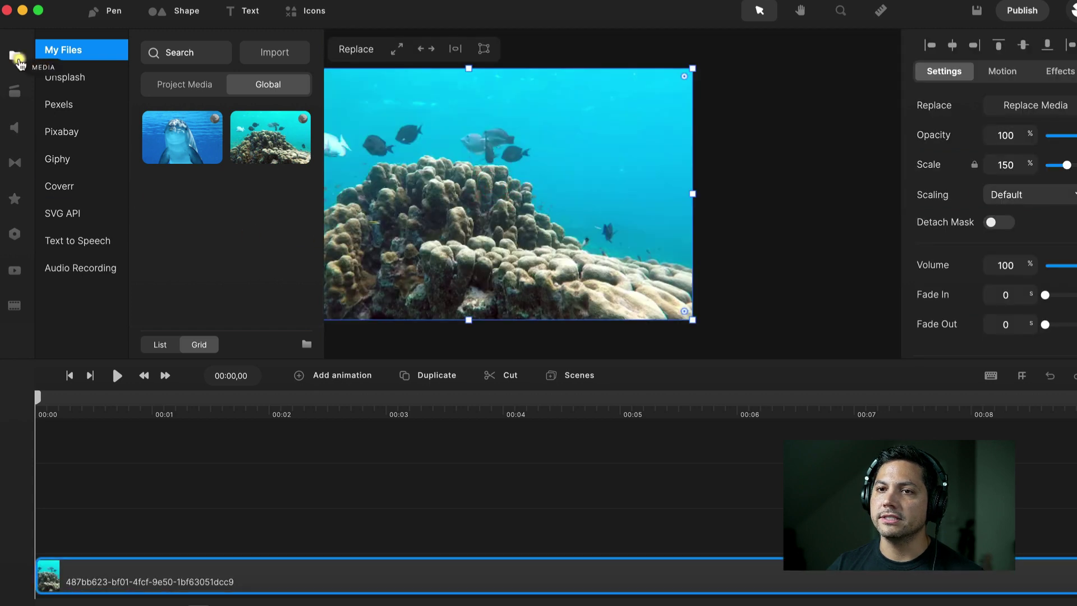
click(17, 55)
key(space)
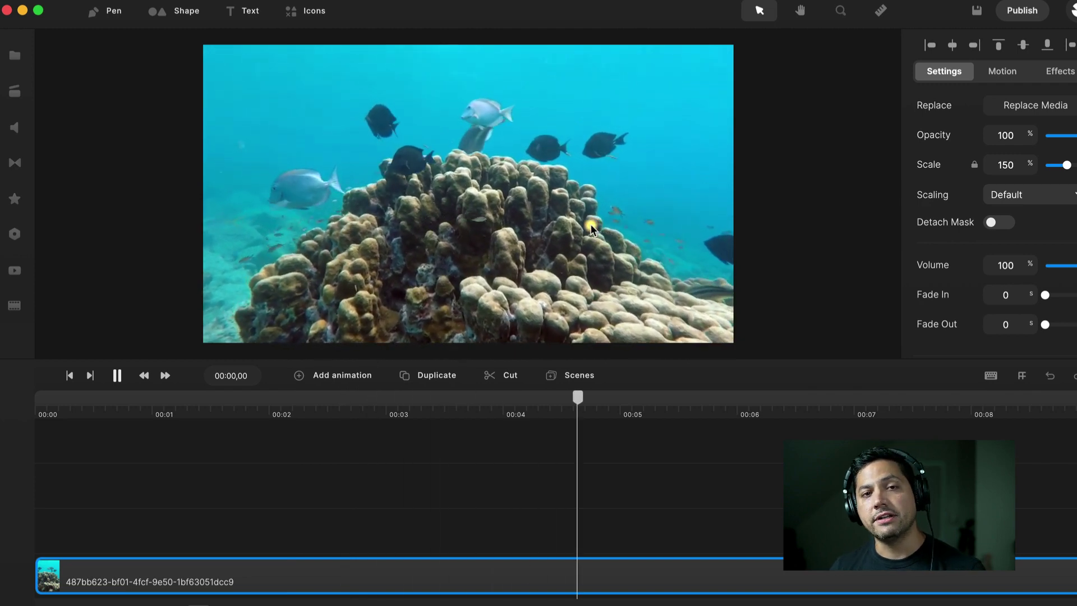
Rename the coral clip to 'BG' and return the playhead to the timeline start.
click(590, 224)
right_click(131, 573)
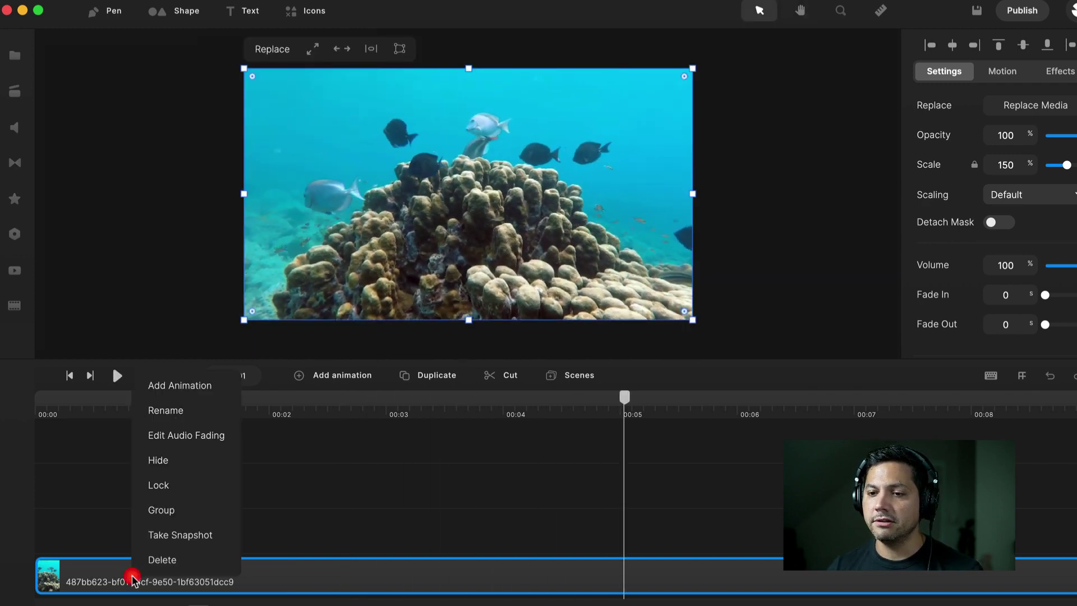
click(171, 414)
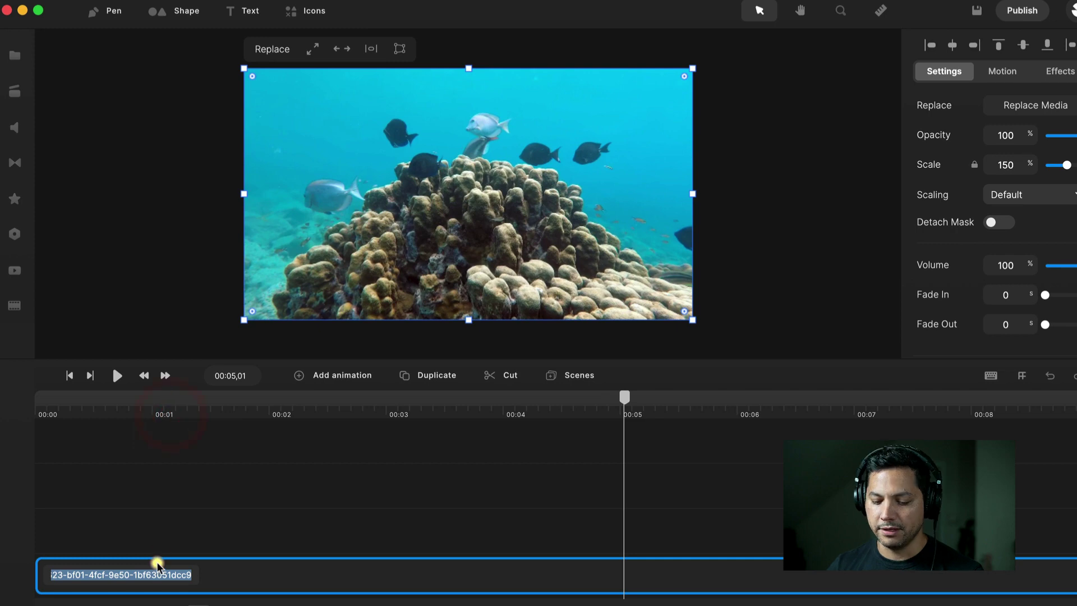
text(BG)
key(Return)
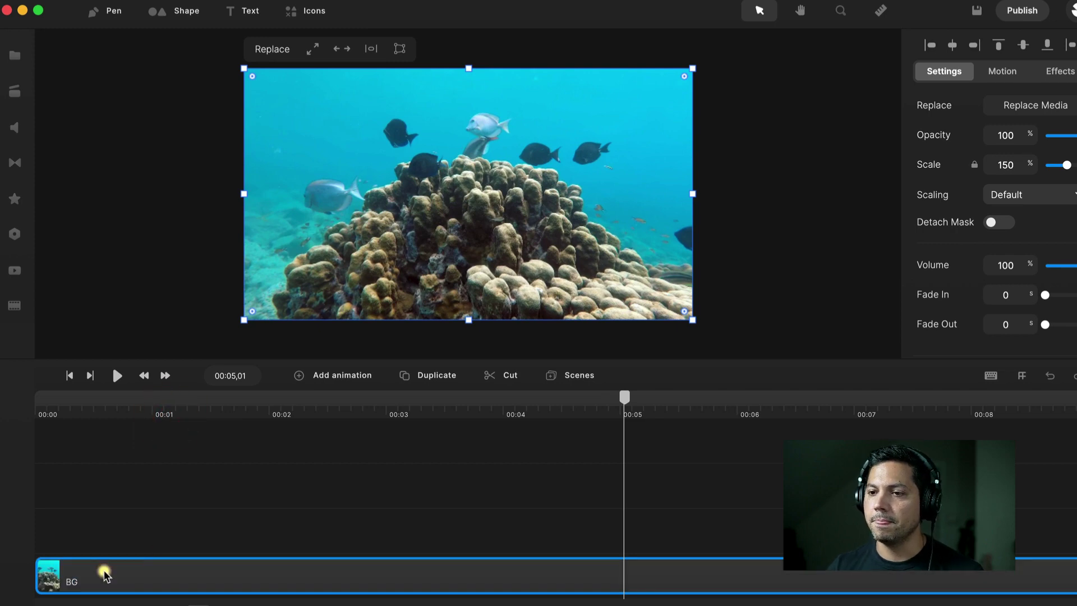
click(86, 405)
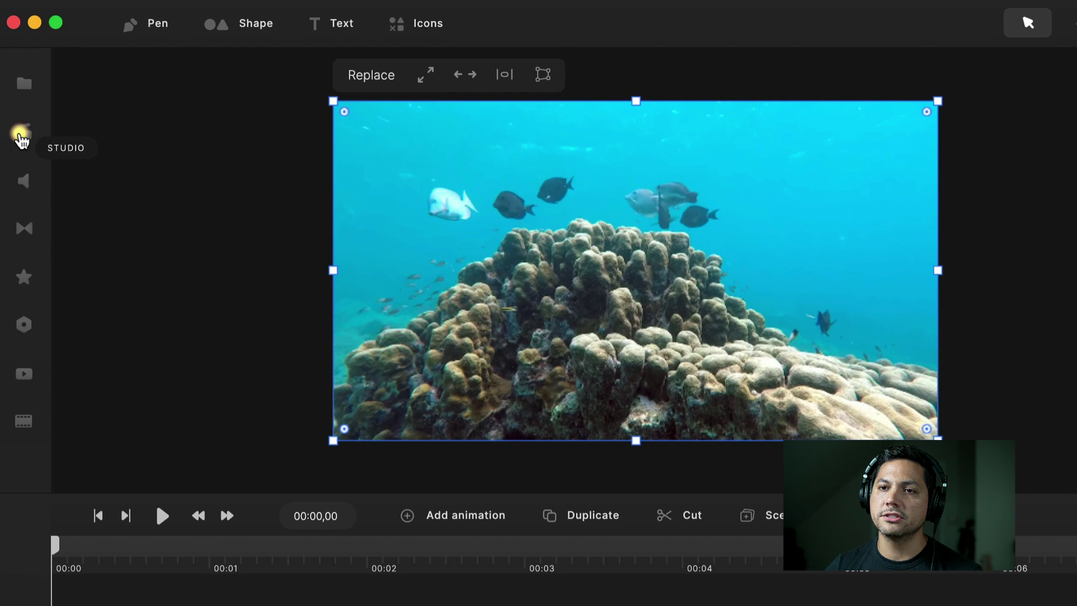
Drag the first Ad Friendly template from Scroll Stoppers > Interfaces onto the canvas.
click(22, 137)
scroll(101, 359, down, 3)
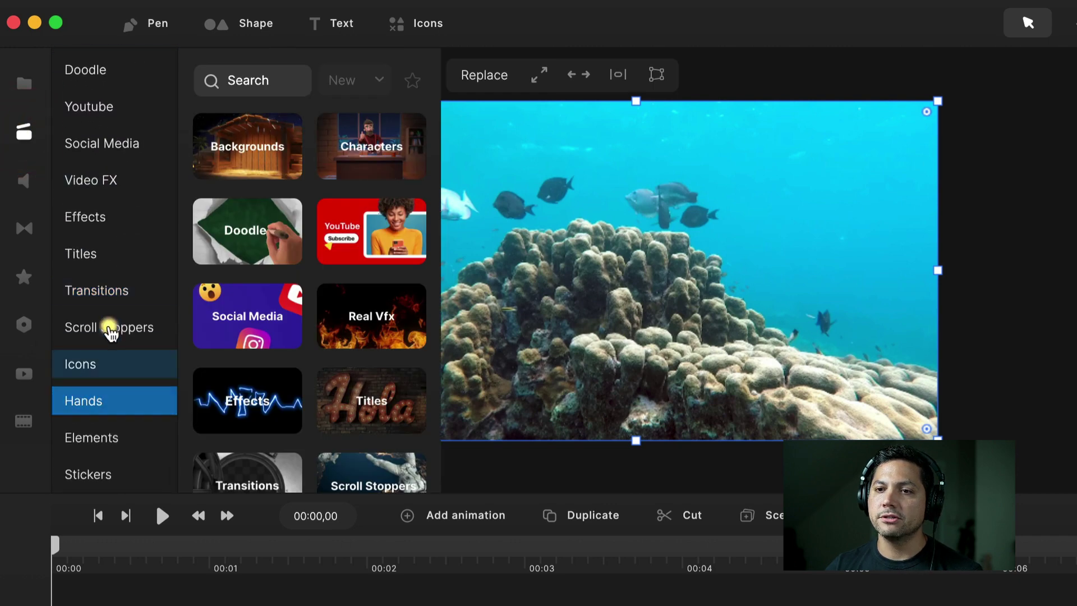
click(110, 328)
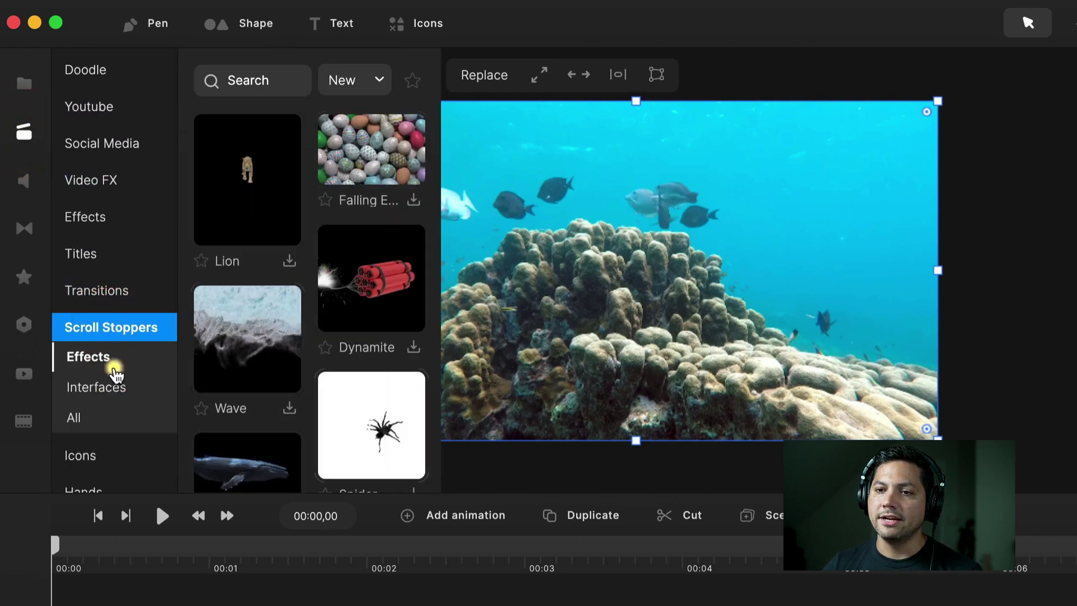
click(114, 386)
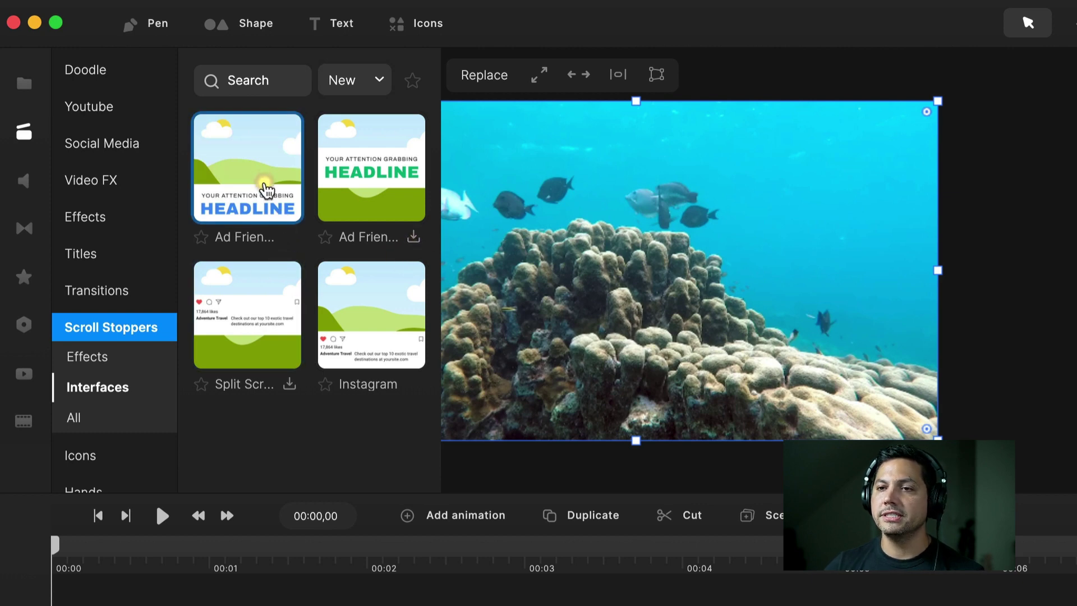
drag(252, 168, 773, 246)
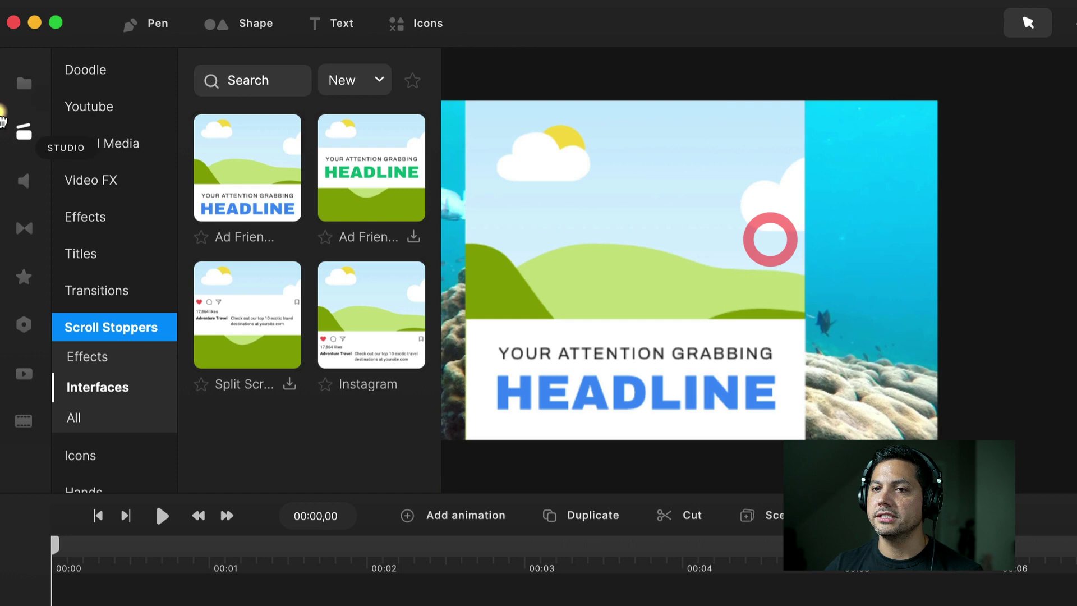
click(24, 129)
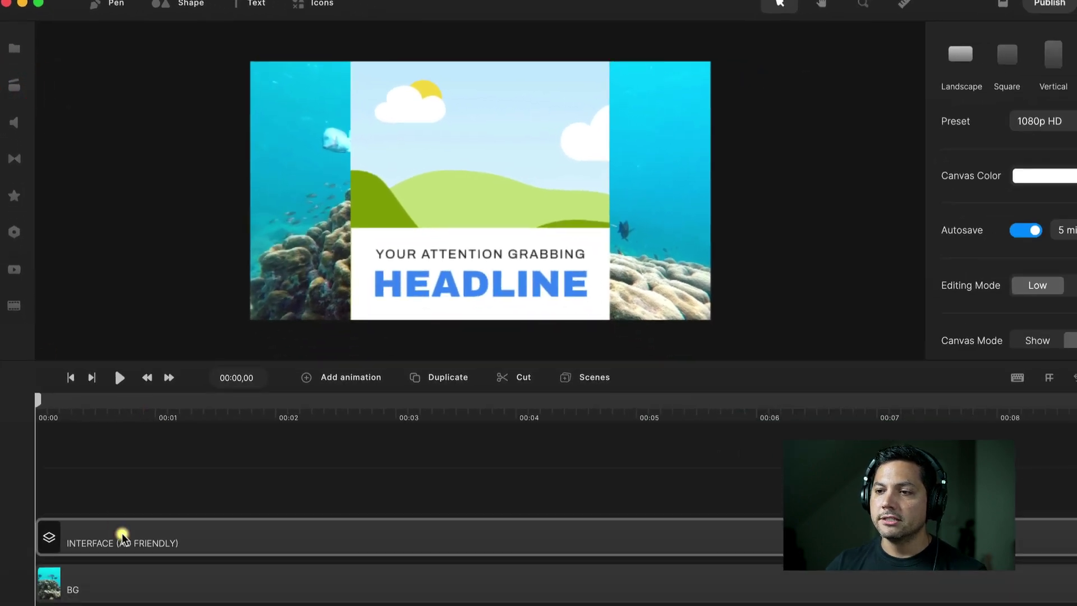
Trim the Ad Friendly card and the BG clip to end at about 00:07.6.
click(125, 532)
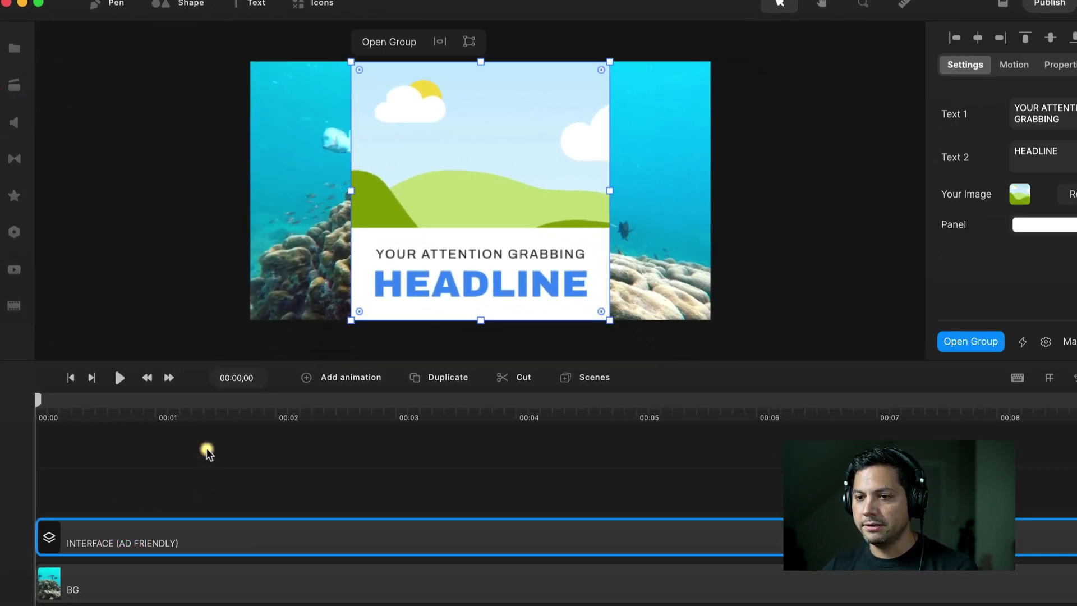
drag(217, 420, 77, 426)
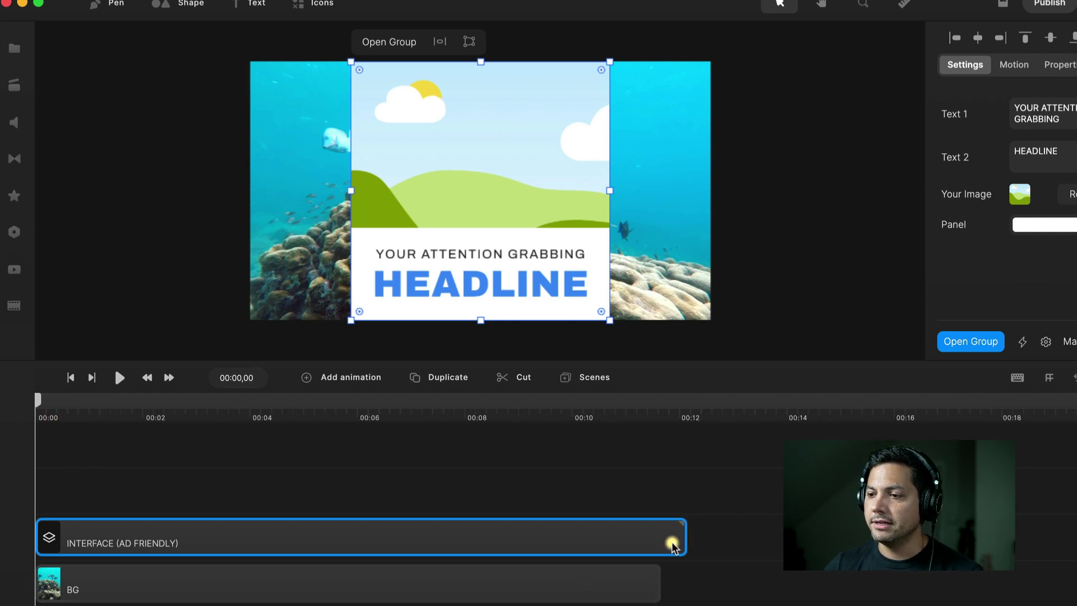
drag(687, 539, 443, 543)
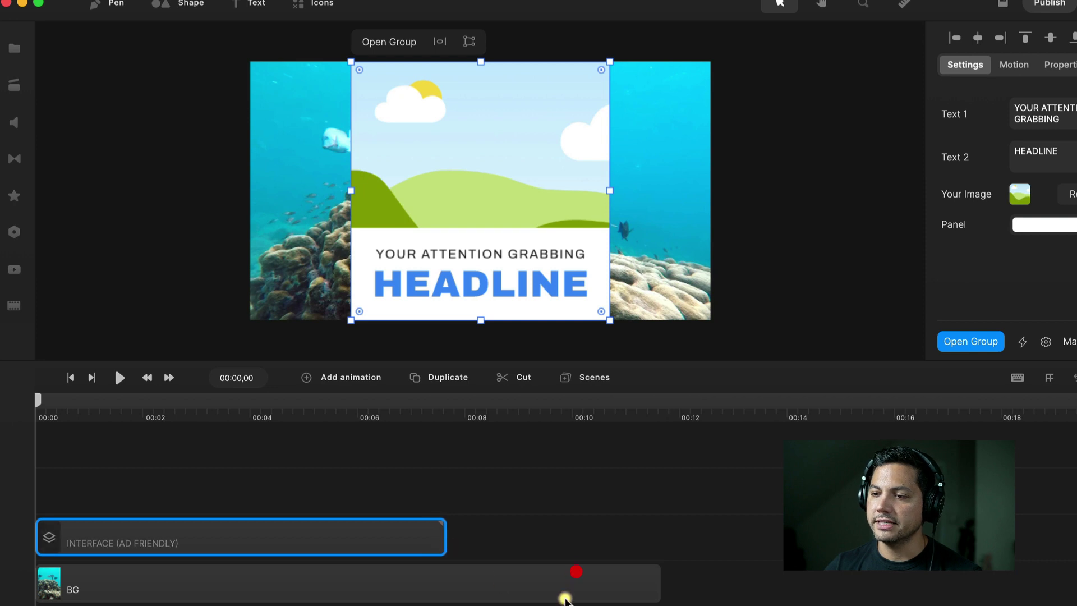
drag(657, 583, 444, 596)
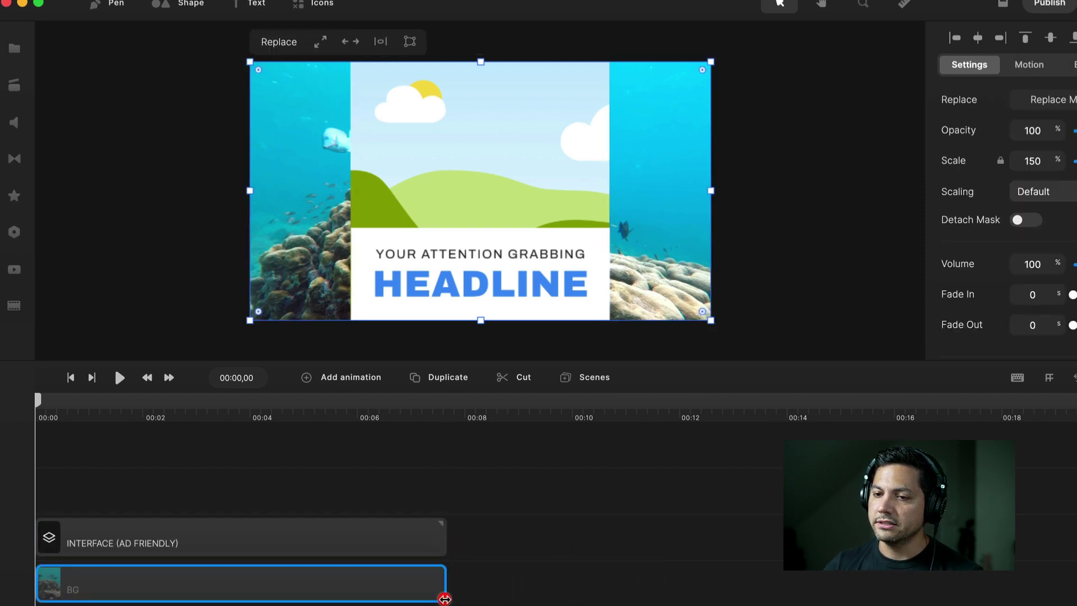
Scale the headline card down from its corner and move it up and right.
click(122, 534)
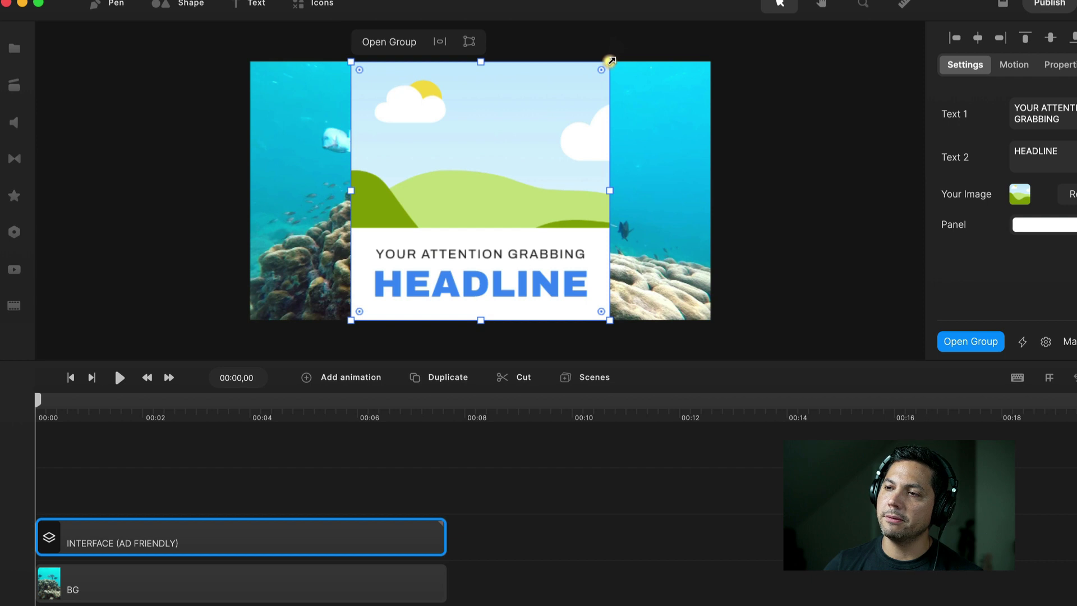
drag(611, 60, 553, 137)
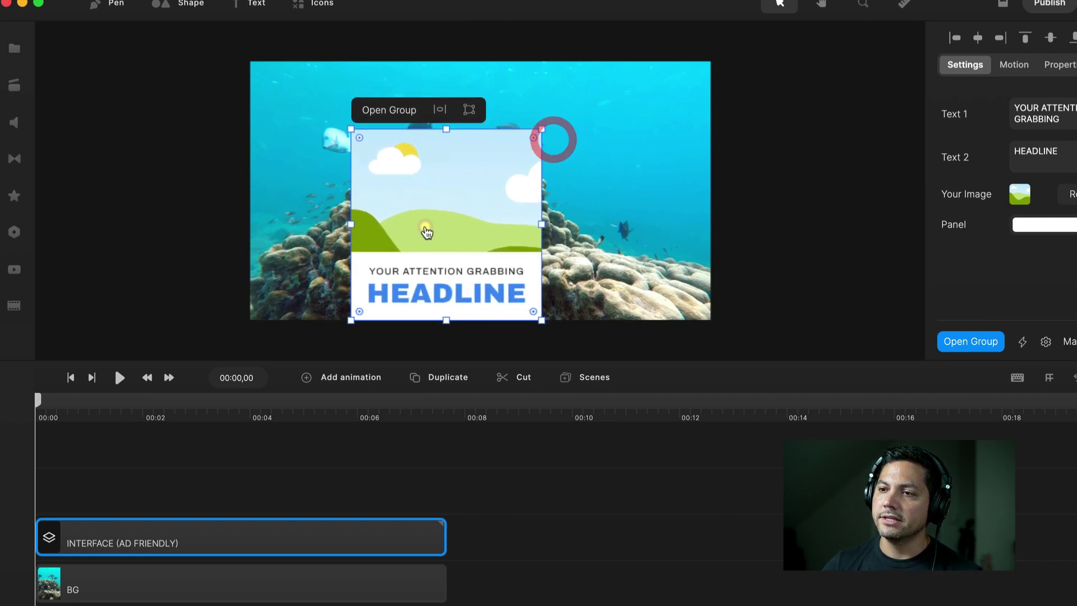
drag(428, 194, 463, 163)
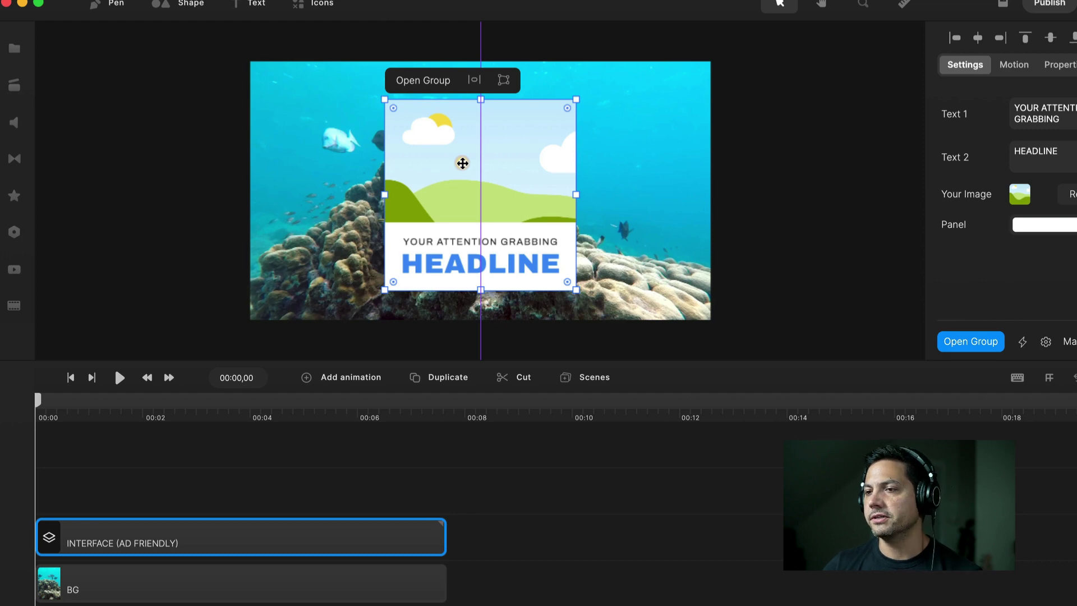
drag(462, 163, 461, 163)
Fine-tune the card's size and centre it horizontally near the top of the canvas.
drag(578, 97, 582, 93)
drag(493, 162, 489, 157)
right_click(525, 283)
click(536, 400)
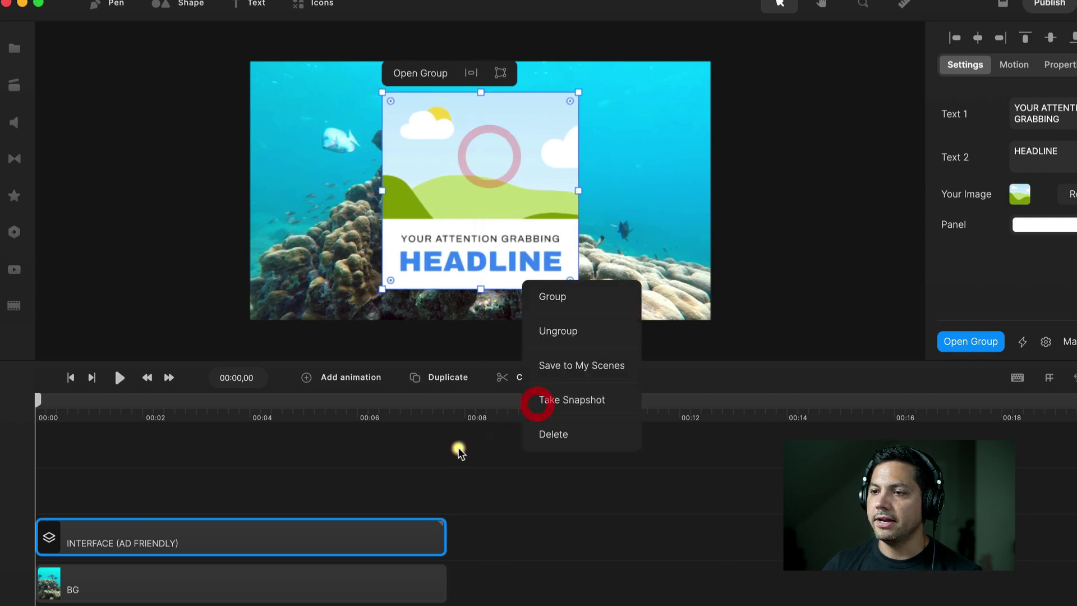
click(421, 464)
click(180, 544)
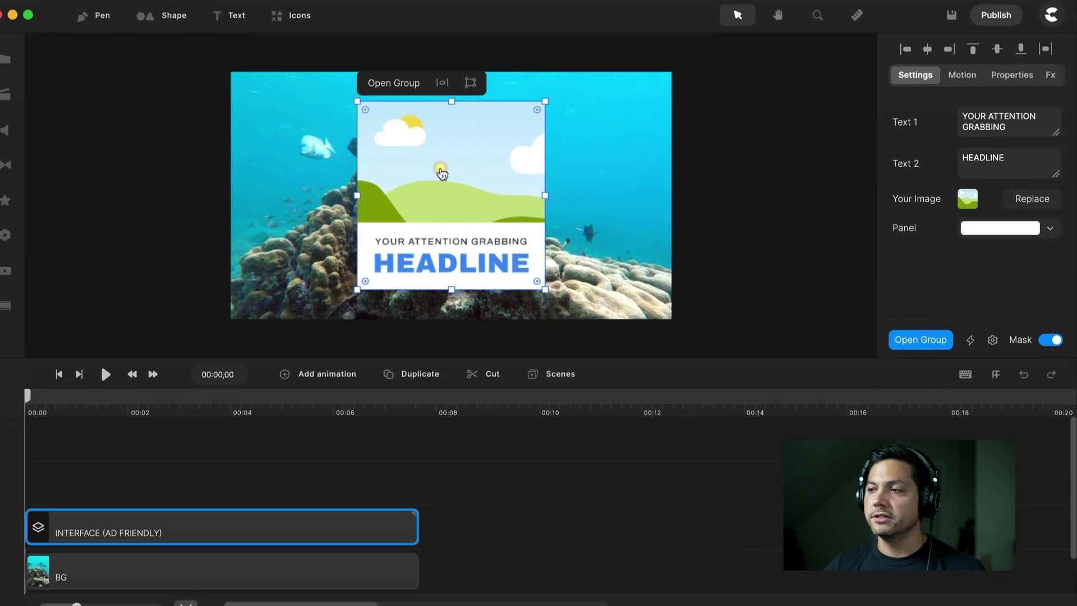
click(158, 531)
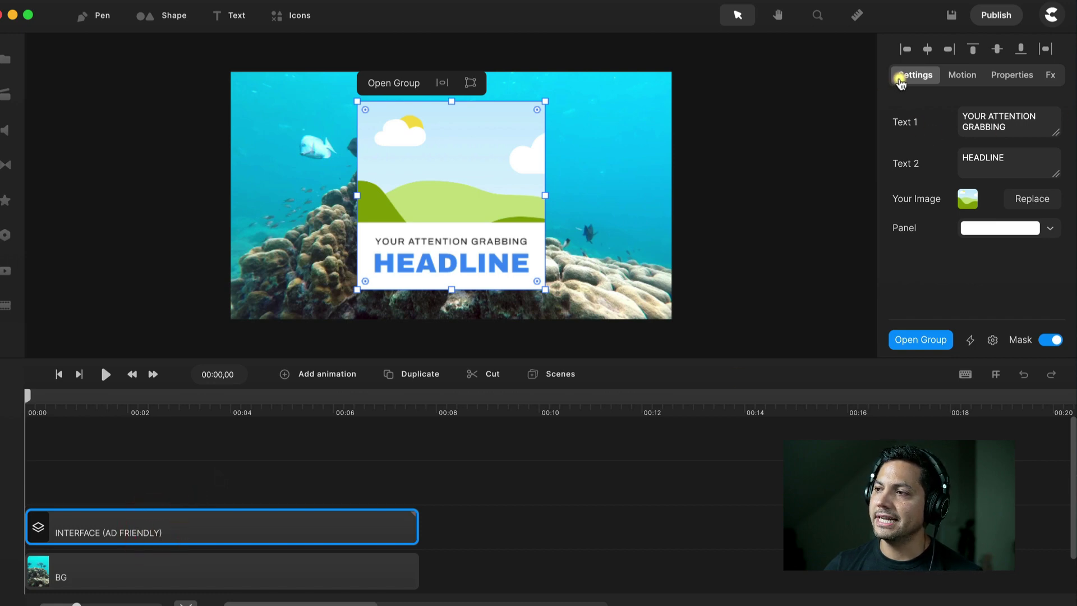
drag(1008, 127, 971, 115)
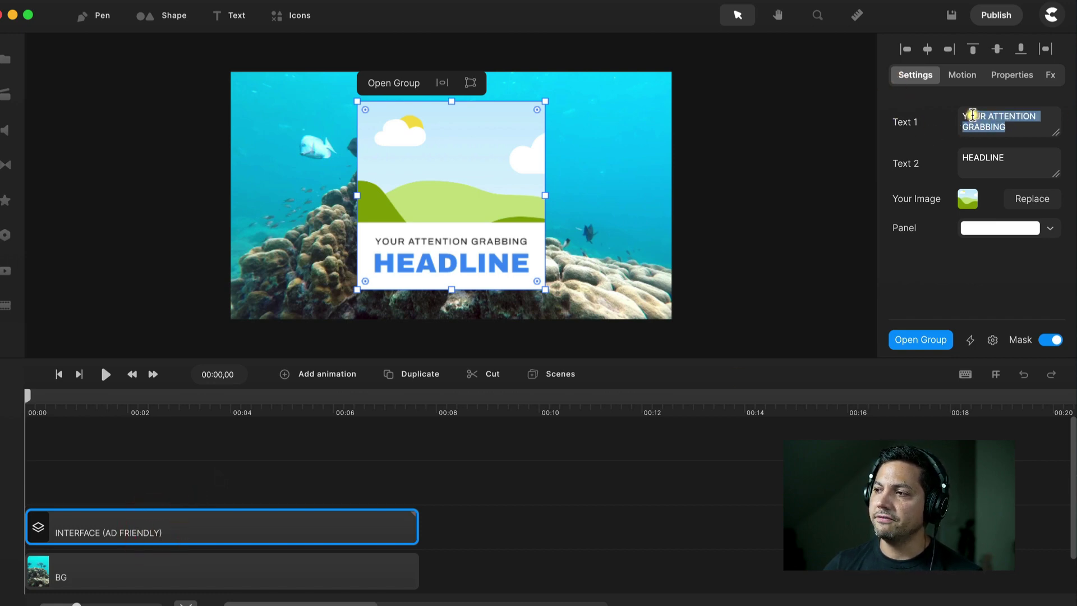
drag(1005, 159, 969, 158)
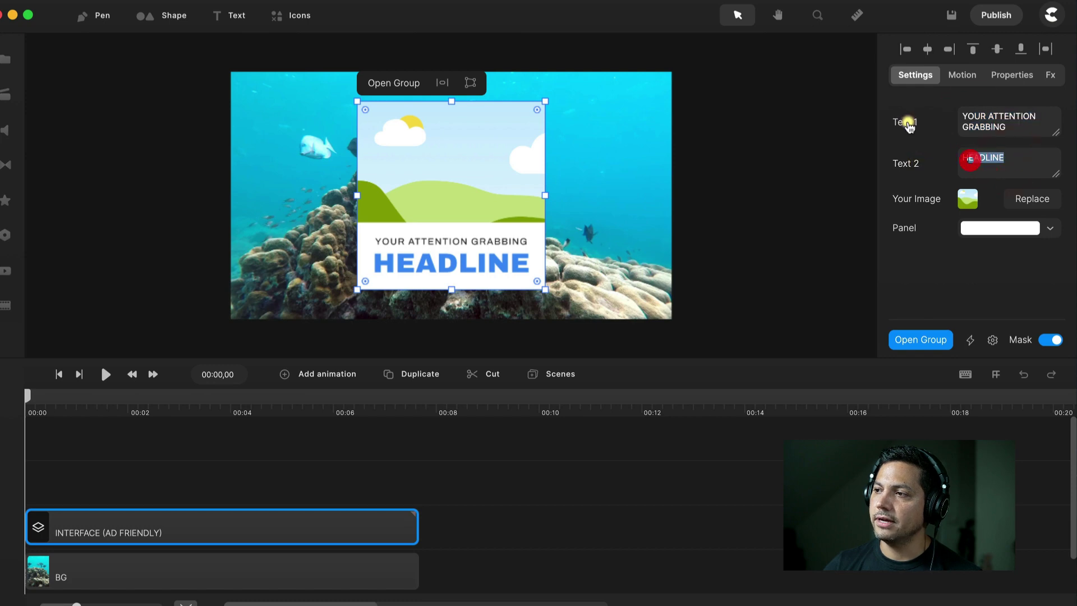
click(907, 124)
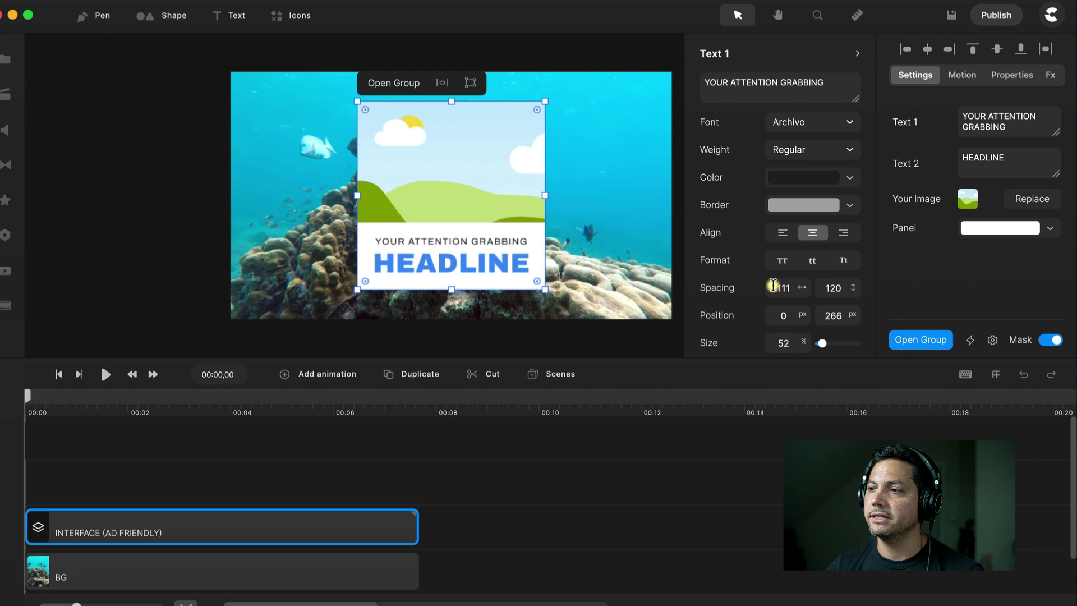
click(952, 269)
click(904, 199)
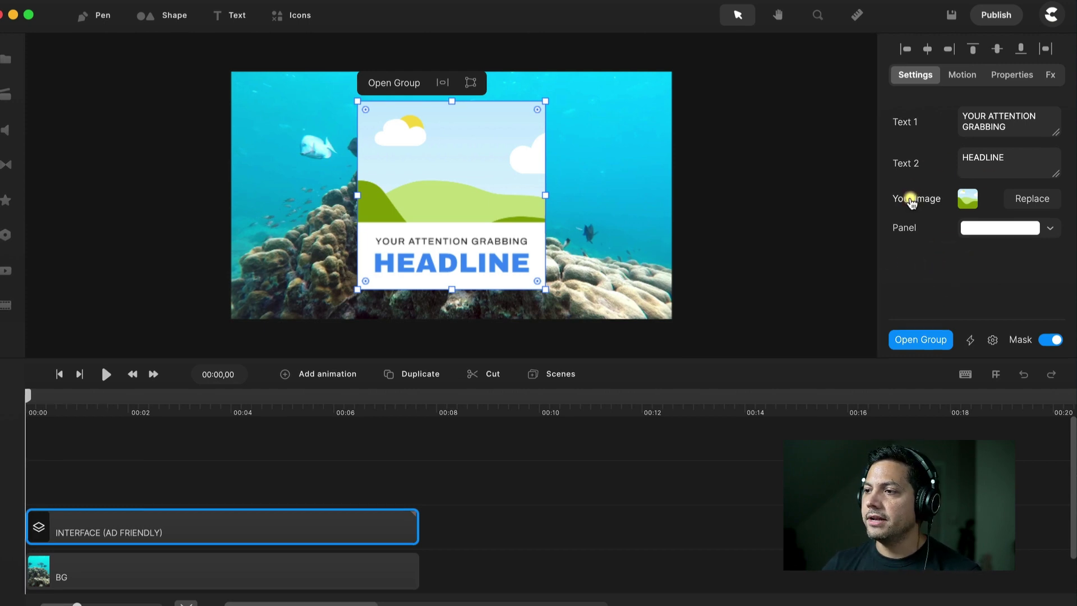
Replace the card's placeholder landscape image with the dolphin photo from My Files.
click(1015, 201)
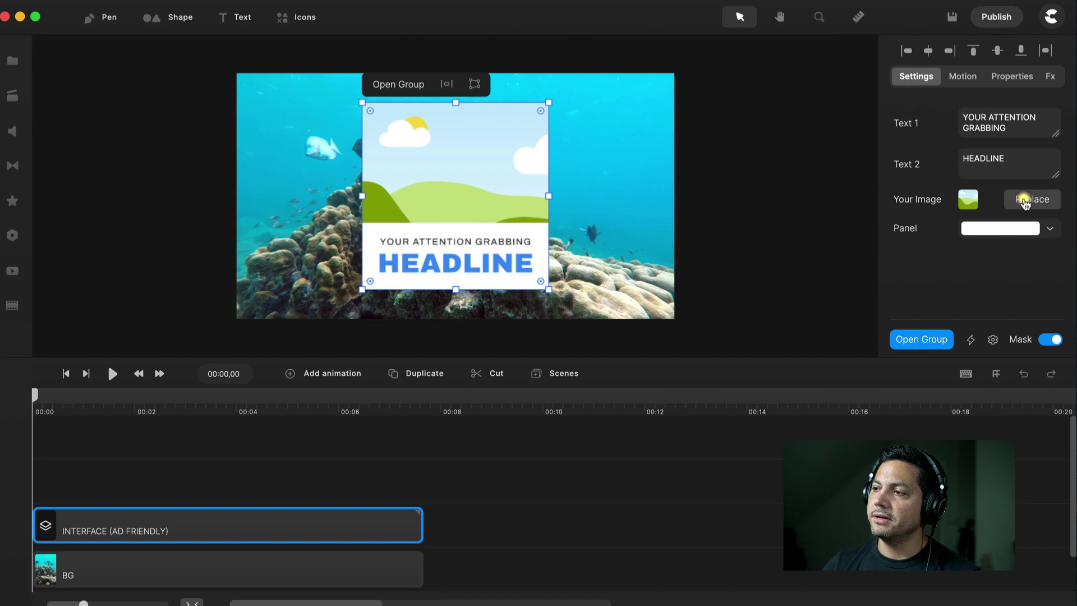
click(1025, 200)
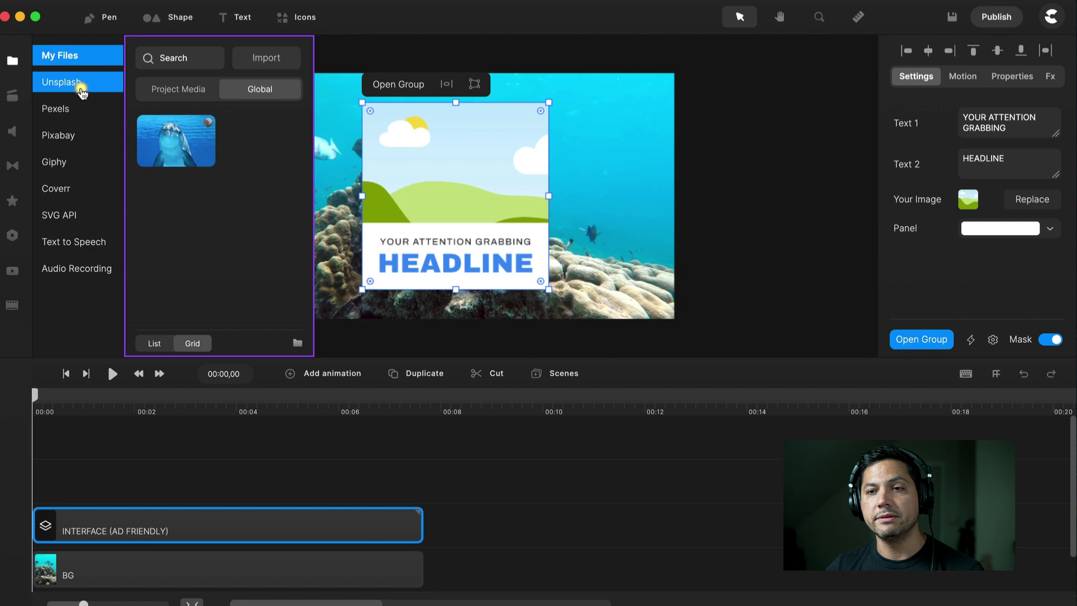
click(177, 146)
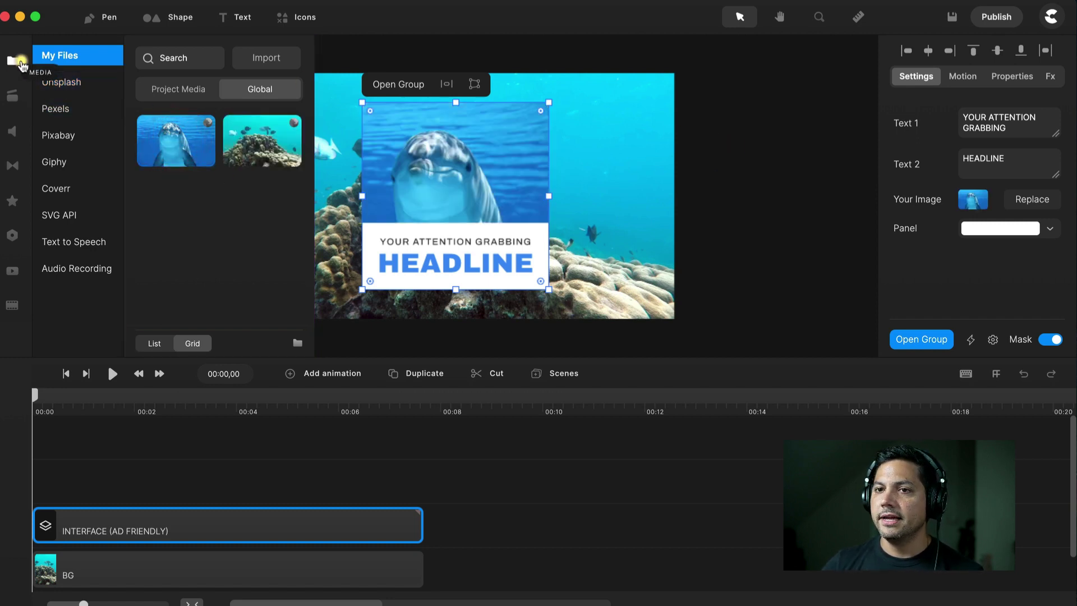
click(21, 62)
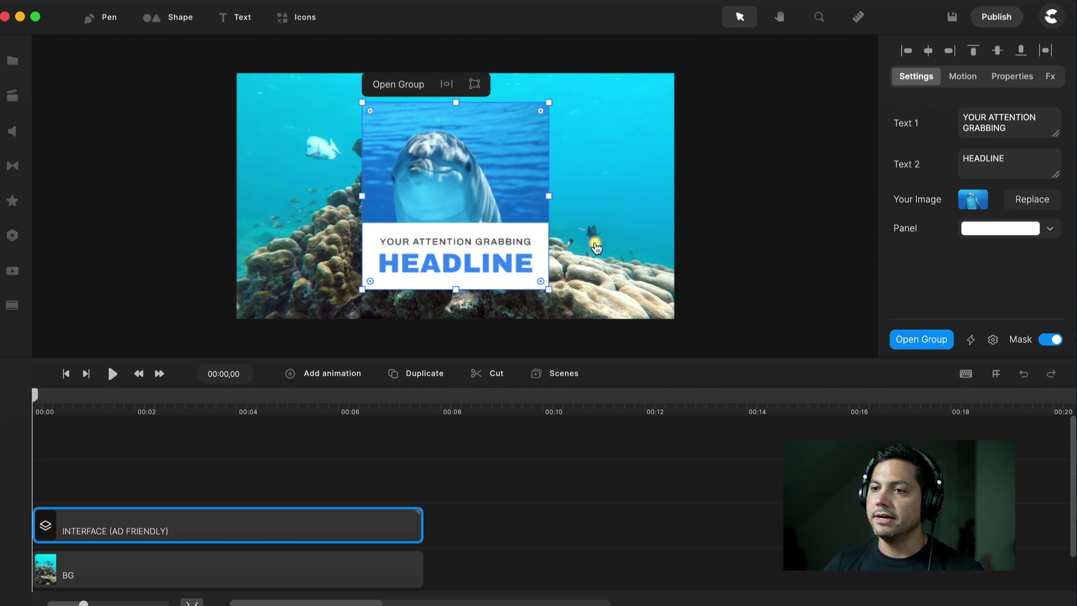
click(191, 458)
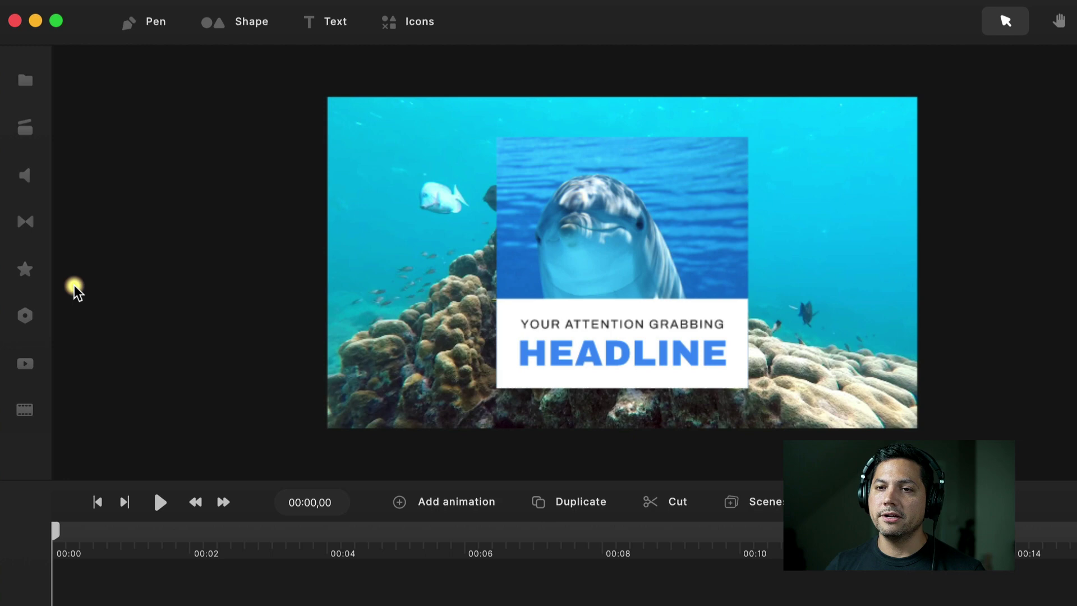
Search Scroll Stoppers effects for 'fish' and drop the Fishes overlay onto the scene.
click(23, 121)
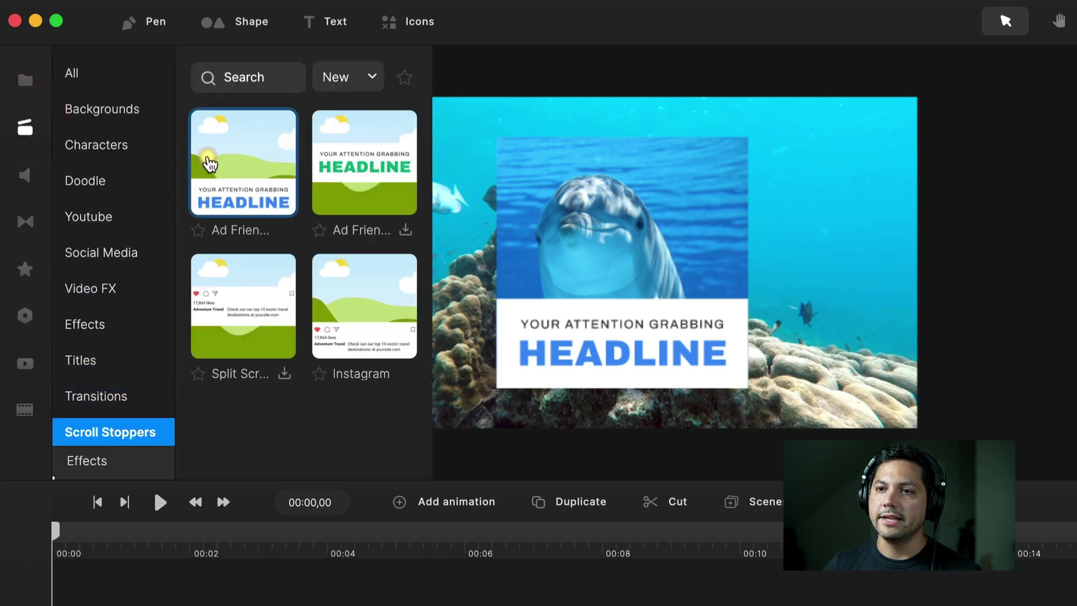
click(112, 451)
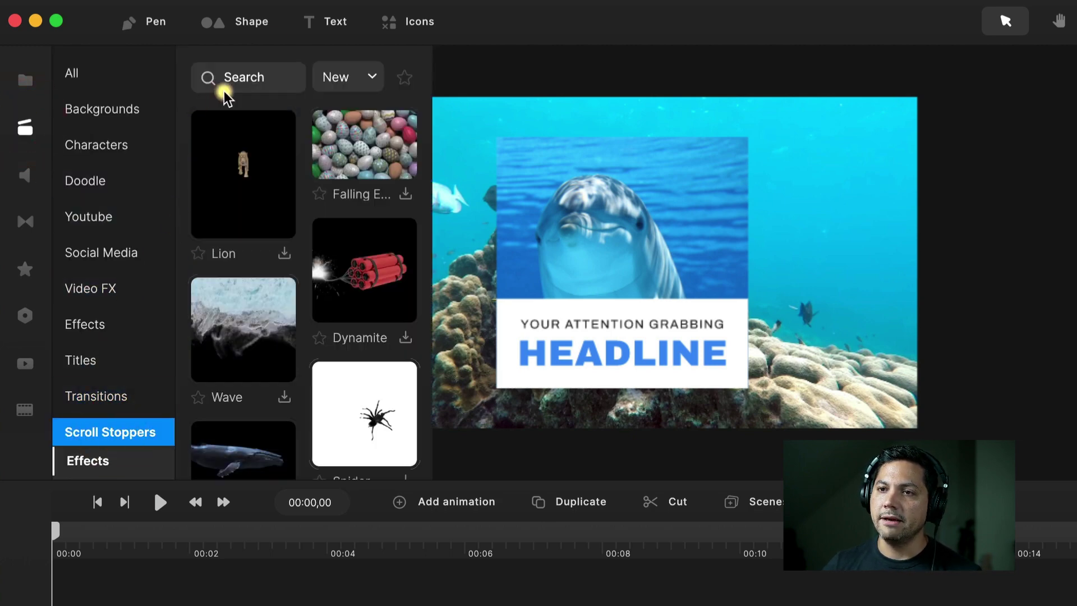
click(245, 73)
text(fish)
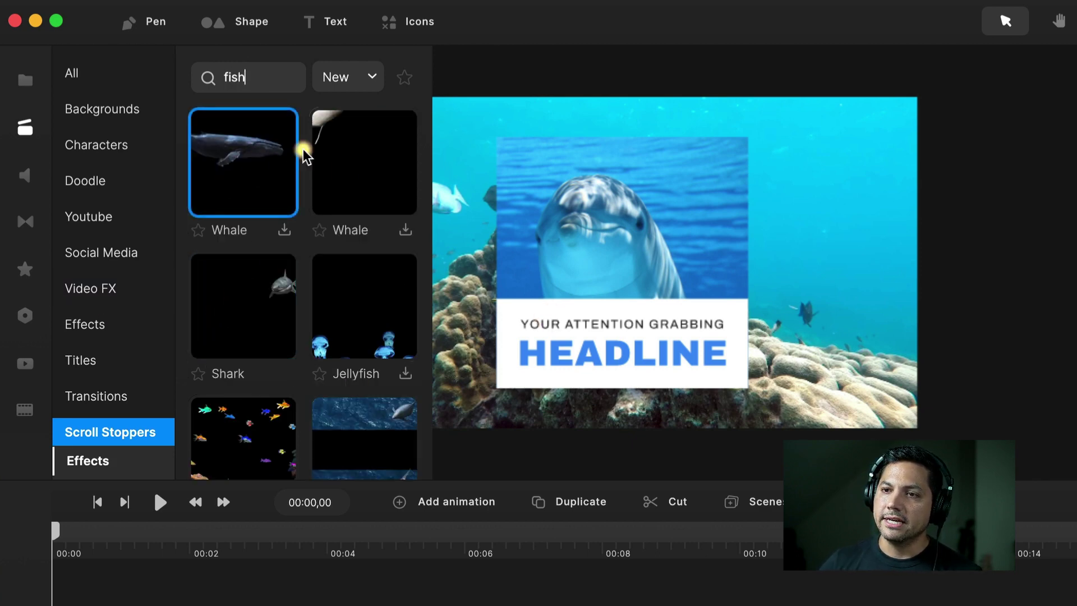
scroll(319, 443, down, 2)
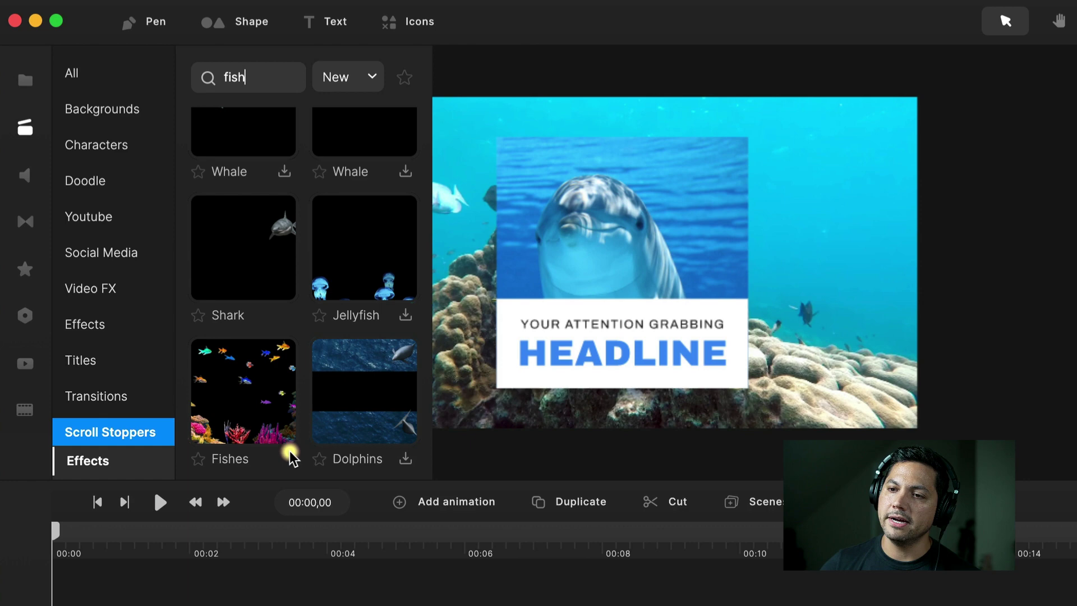
drag(256, 402, 635, 263)
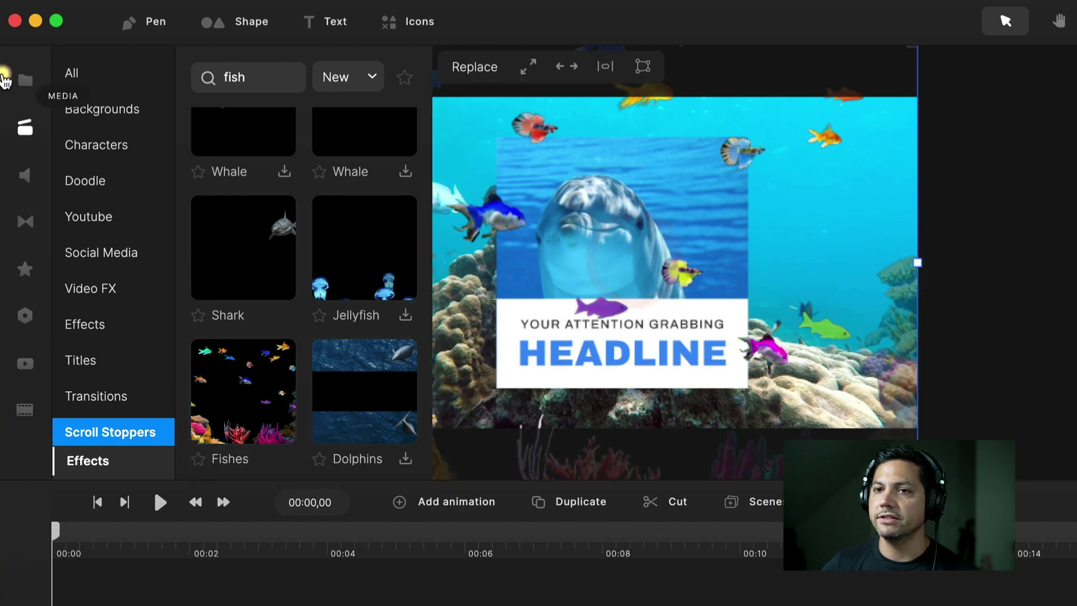
click(25, 127)
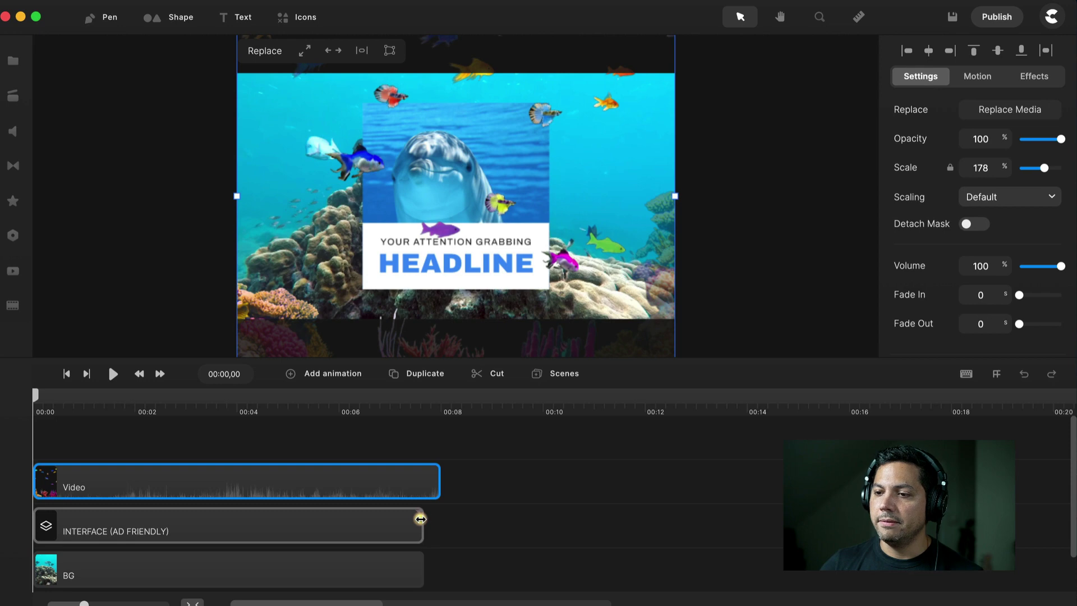
Extend the ad card and BG clip to 00:08 to match the fish clip.
drag(420, 519, 436, 517)
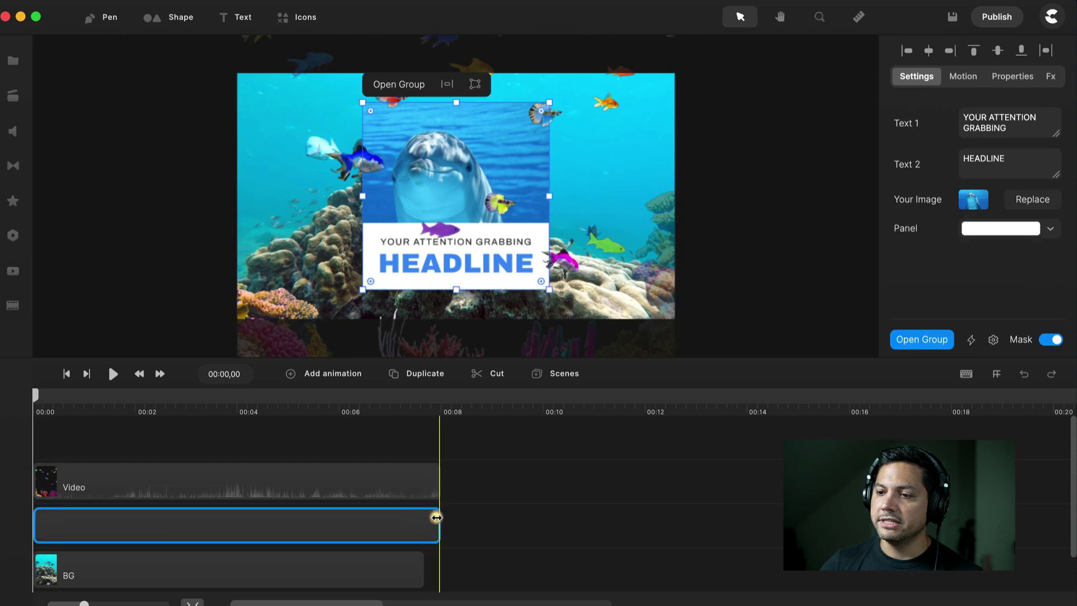
drag(421, 561, 436, 561)
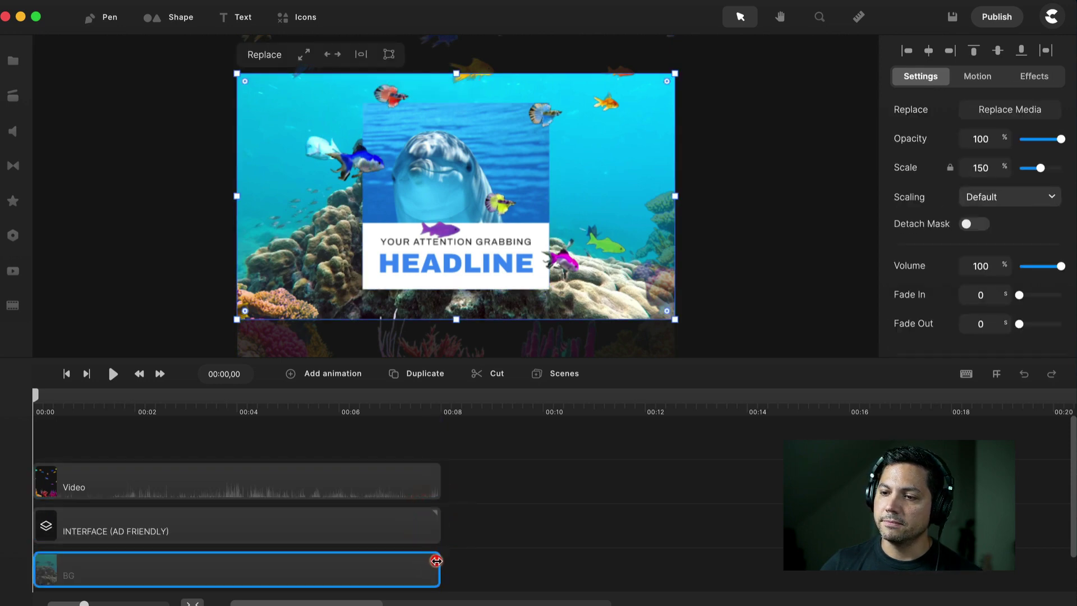
click(191, 473)
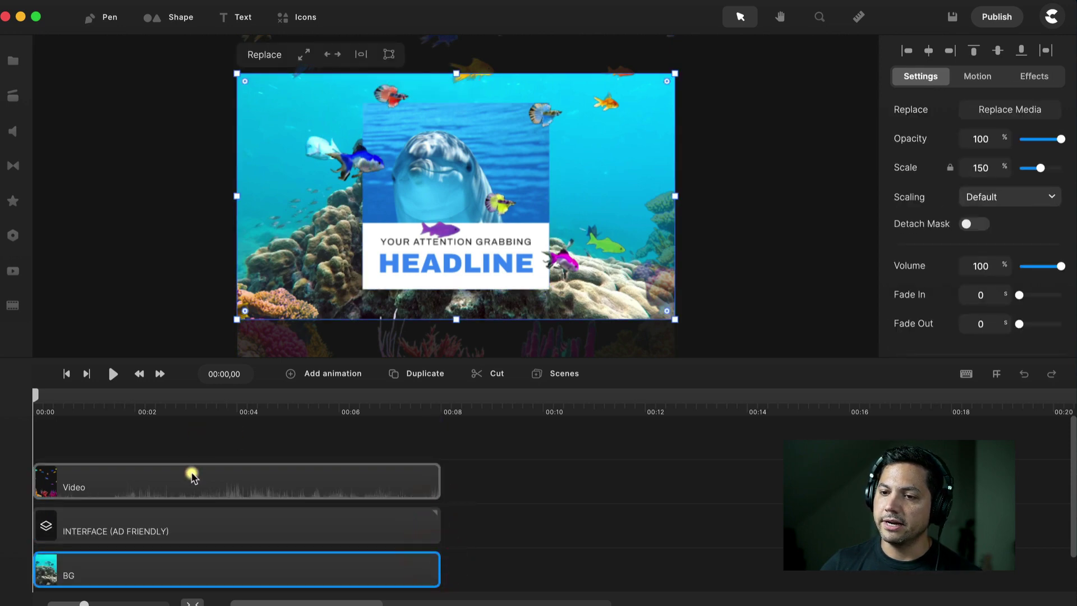
Rename the fish video clip to 'Fish' and reselect it.
right_click(100, 484)
click(131, 323)
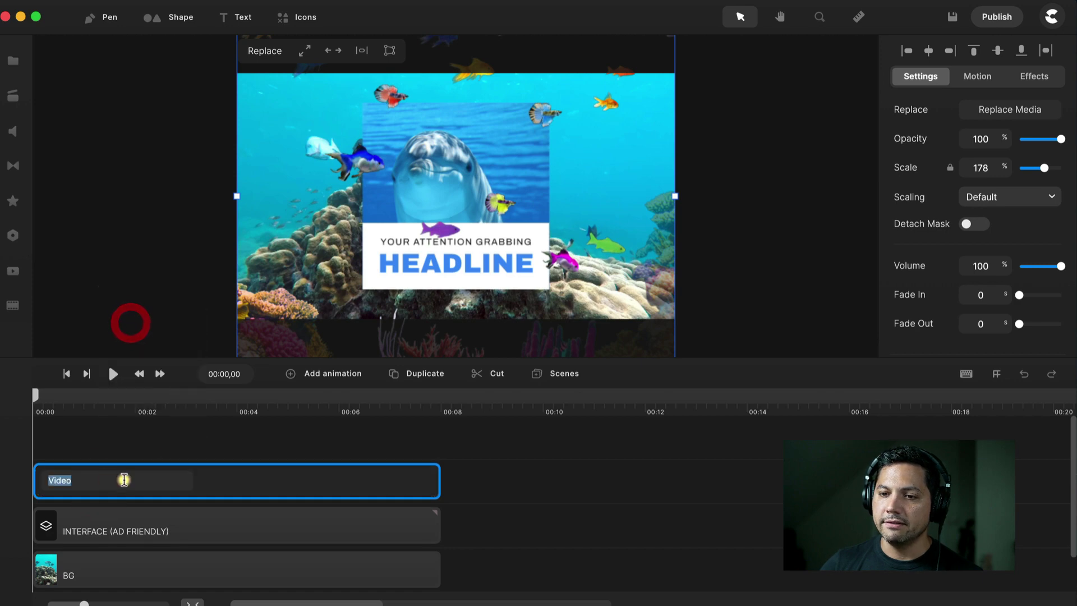
text(Fish)
key(Return)
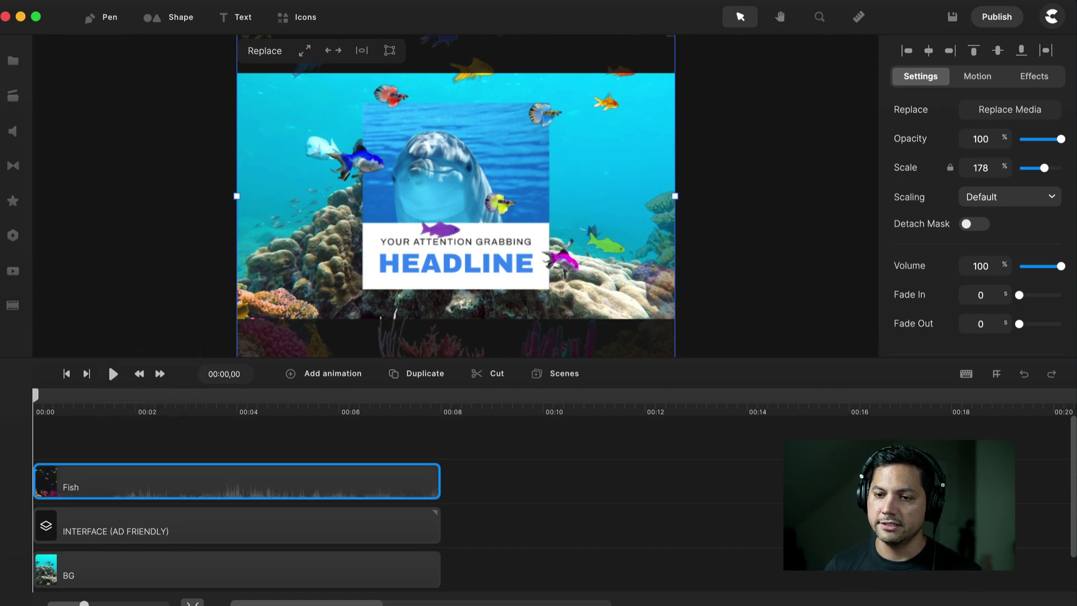
click(142, 534)
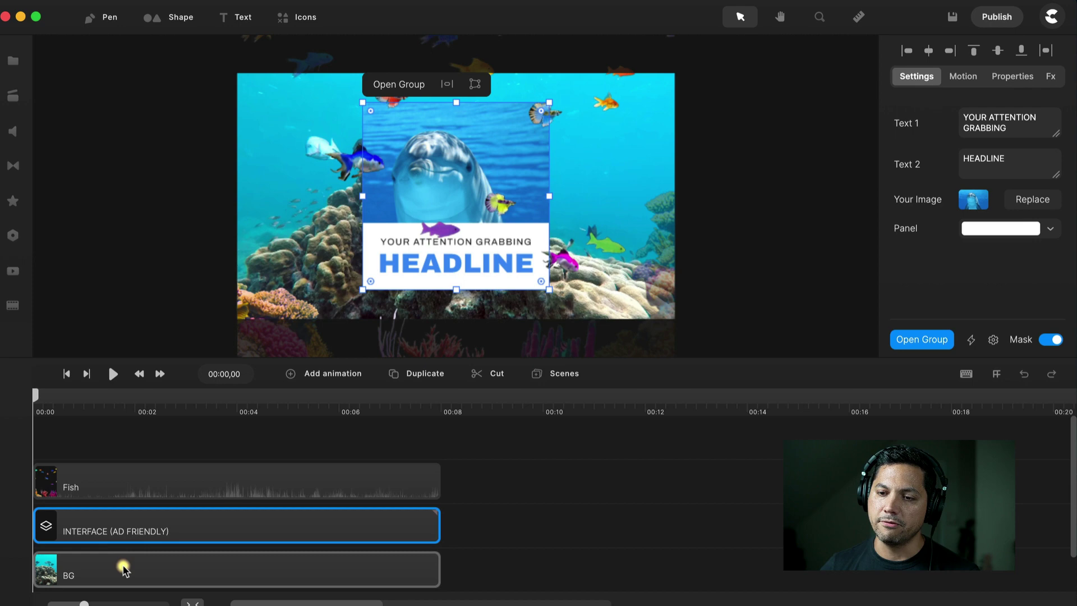
click(119, 571)
click(79, 487)
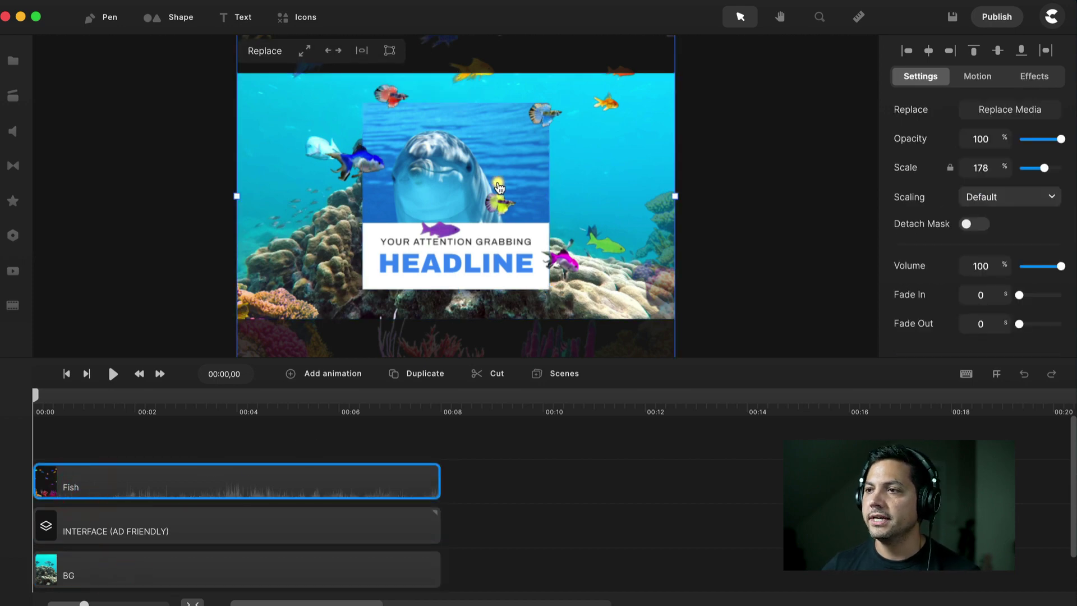
Shrink the fish overlay and move it onto the dolphin photo.
scroll(808, 215, down, 5)
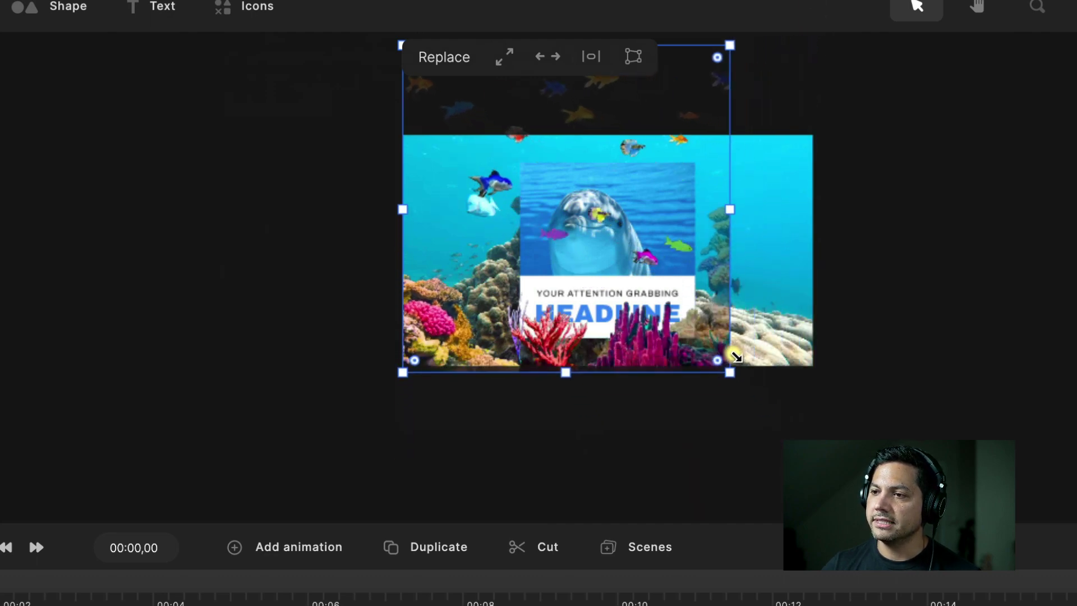
drag(736, 356, 632, 250)
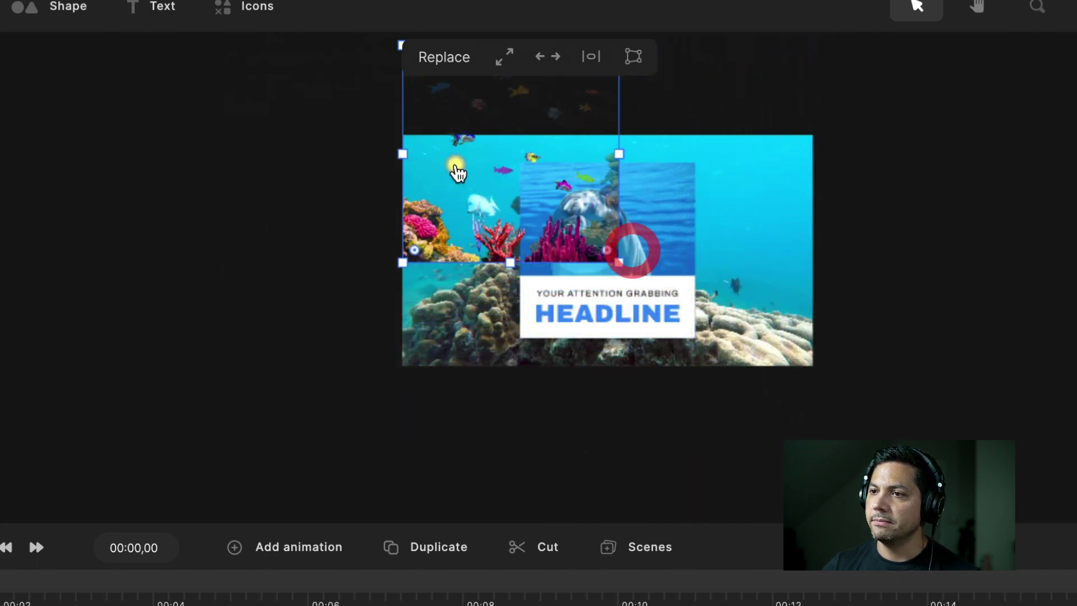
drag(457, 171, 558, 250)
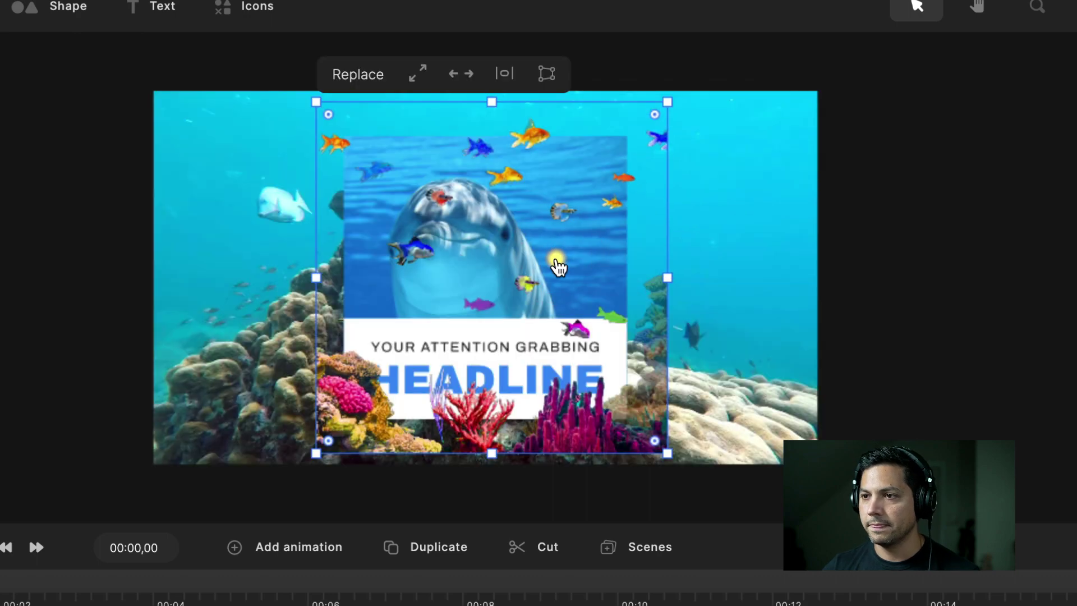
drag(668, 99, 610, 124)
drag(314, 454, 419, 284)
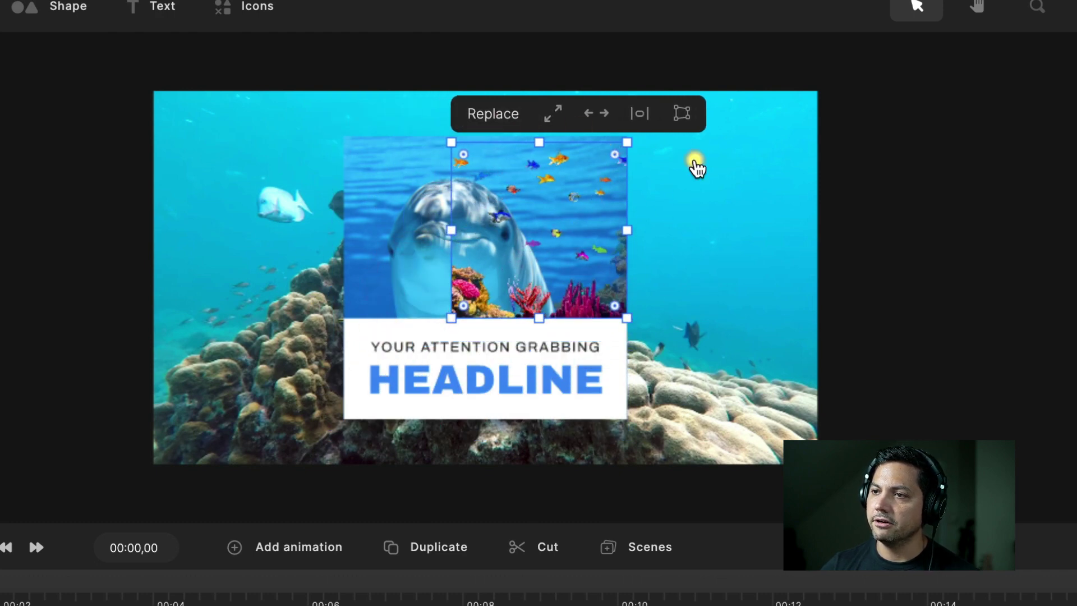
Resize and align the overlay to cover the whole dolphin photo, then play the preview.
scroll(573, 188, up, 5)
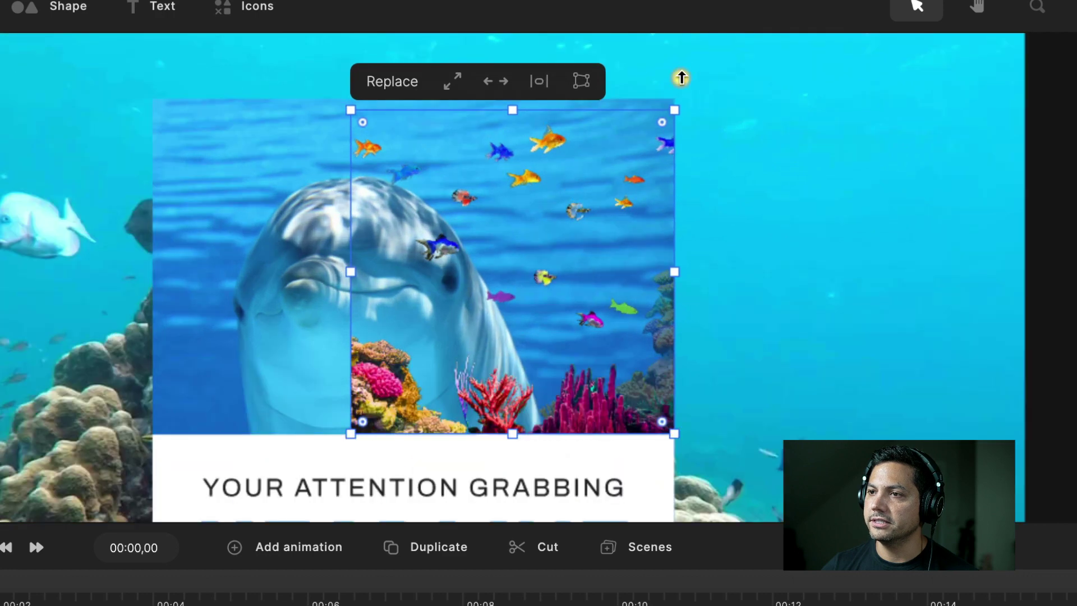
drag(676, 106, 675, 89)
drag(531, 271, 516, 264)
drag(342, 269, 150, 283)
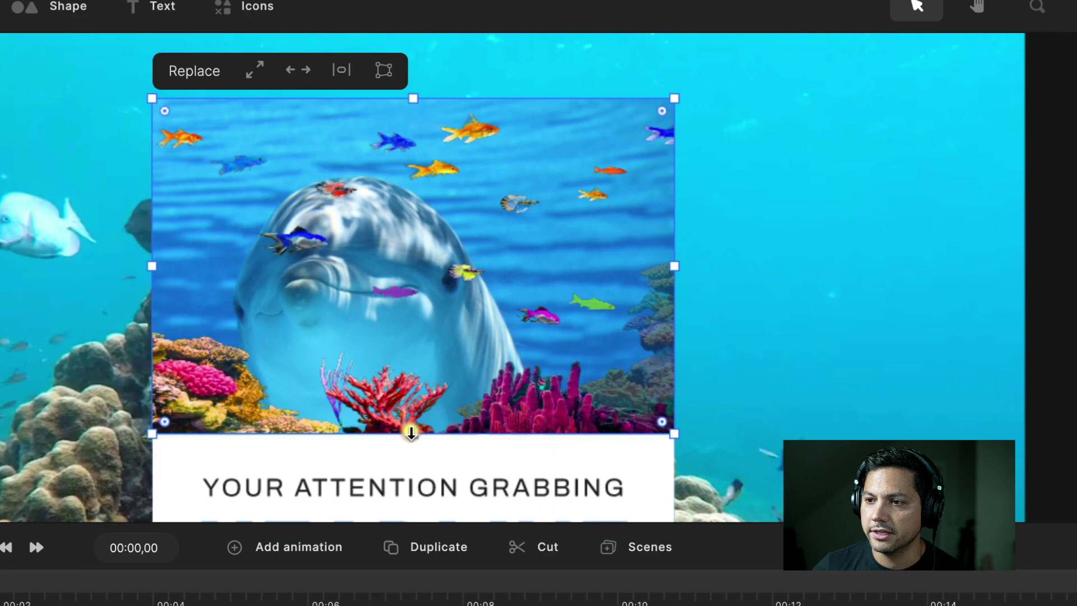
mouse_move(412, 442)
mouse_down()
mouse_move(411, 426)
mouse_move(414, 438)
mouse_up()
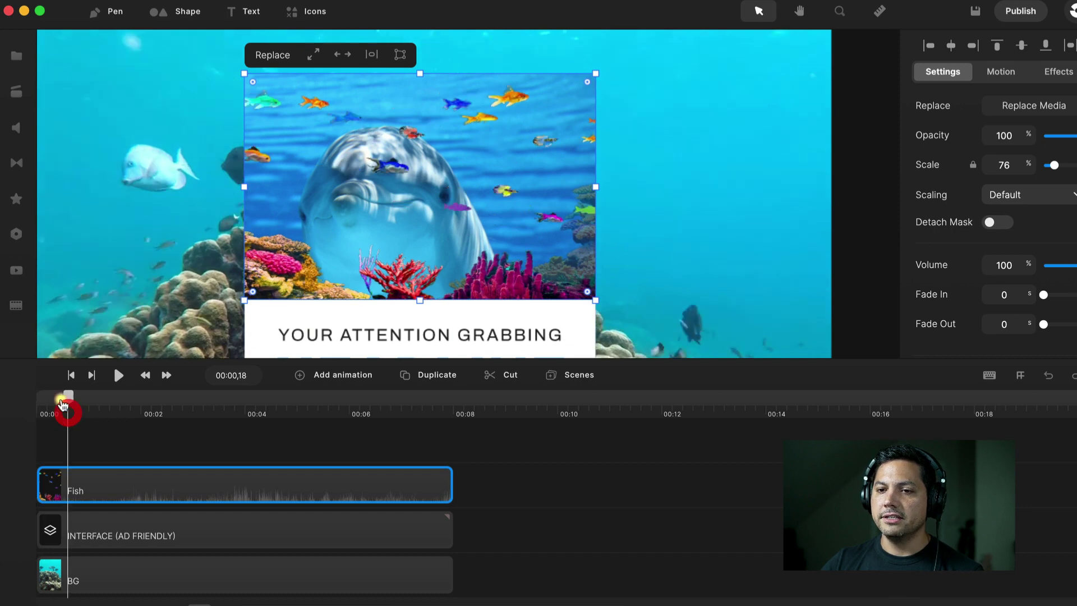
key(space)
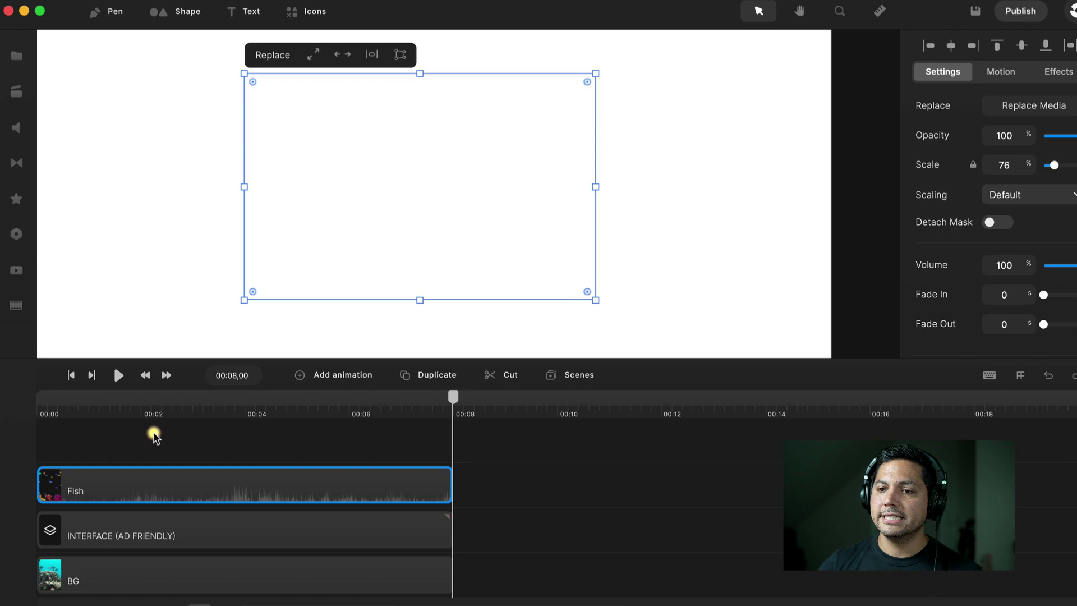
Rewind to the start, then place the Shark effect (Scroll Stoppers, search 'shark') onto the reef canvas.
click(153, 432)
click(70, 375)
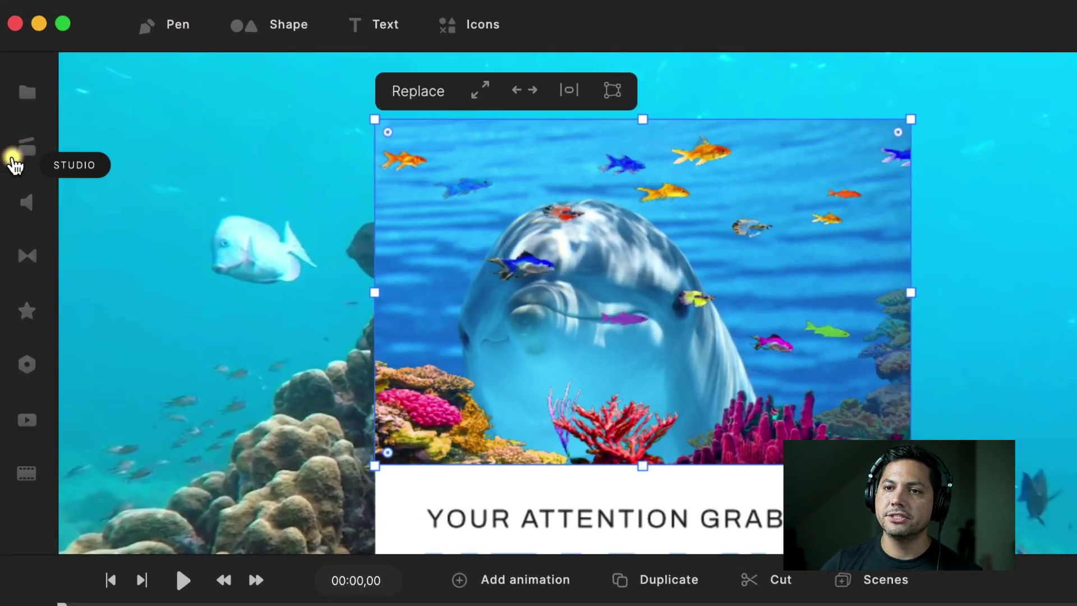
click(14, 149)
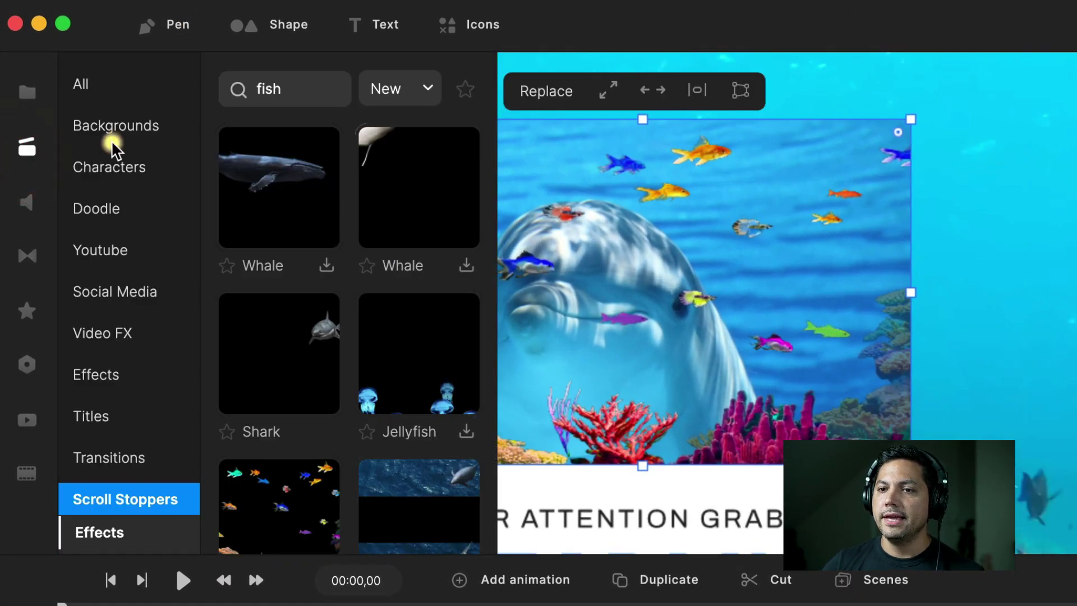
scroll(107, 375, down, 5)
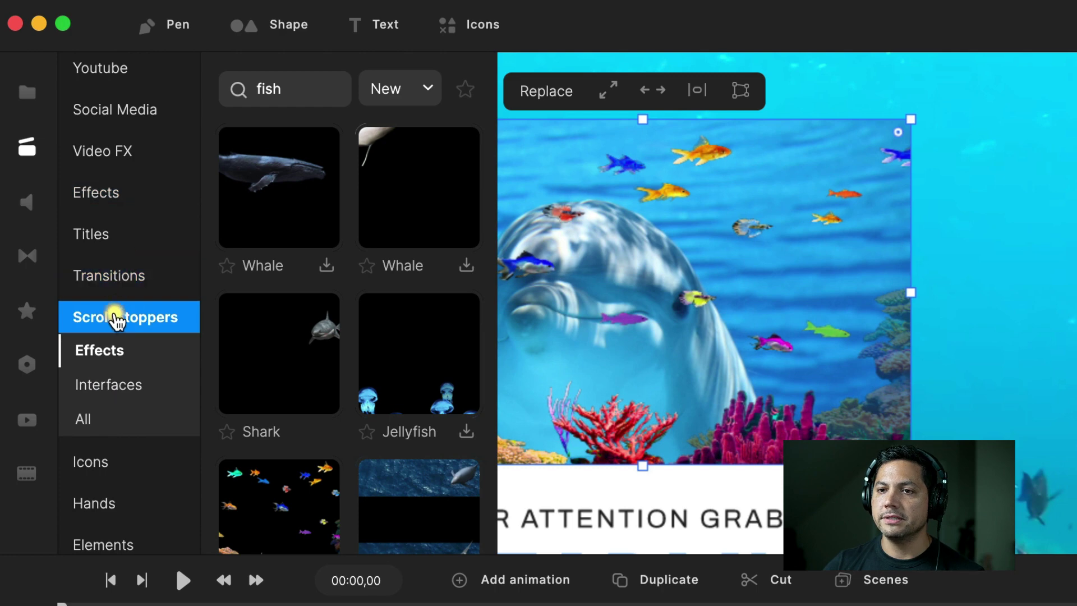
click(116, 318)
key(BackSpace)
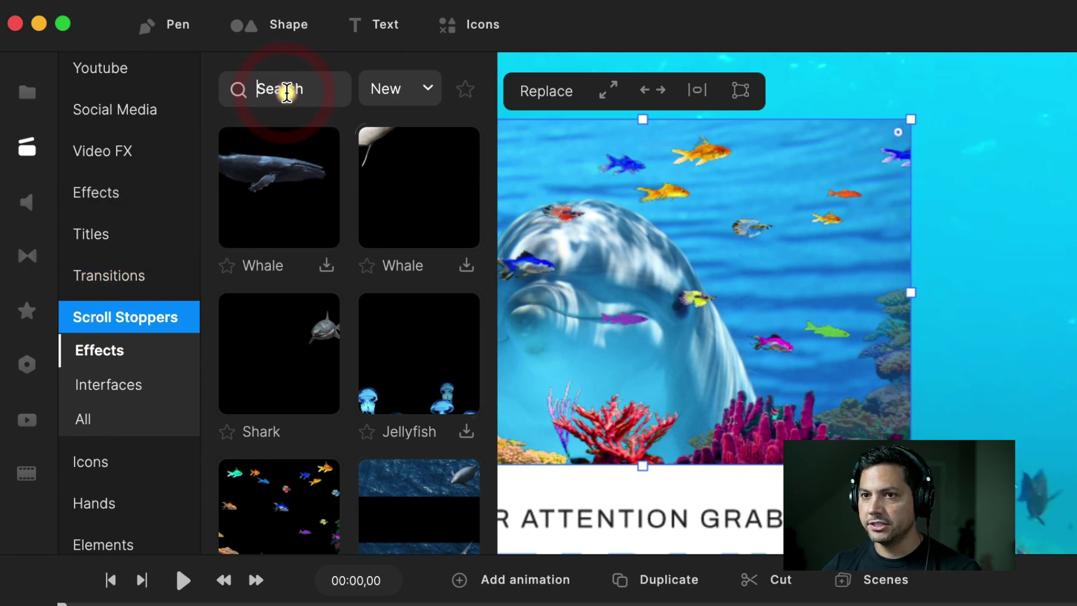
text(shark)
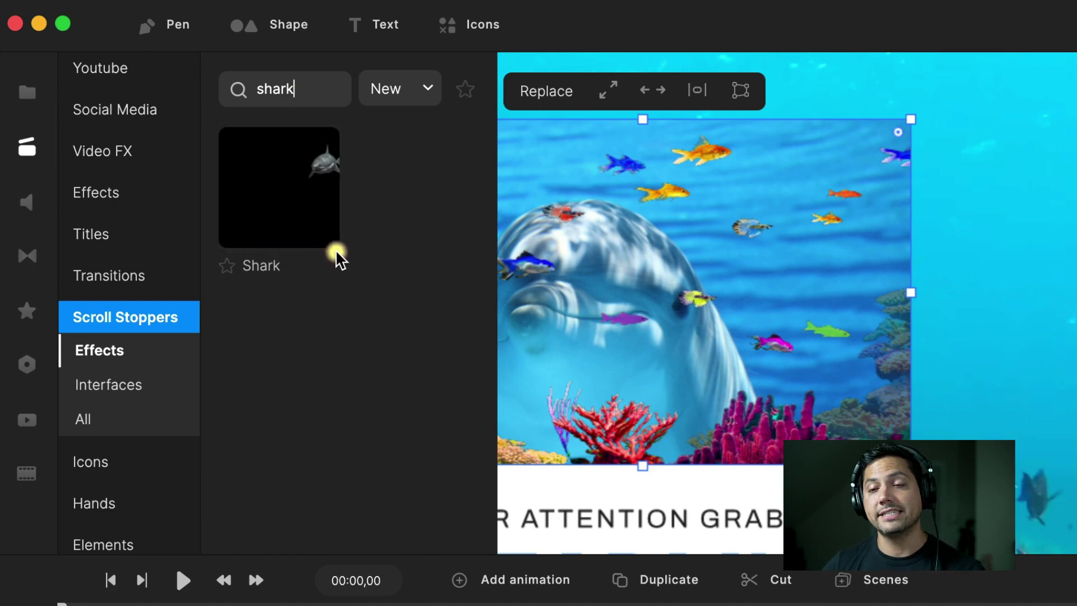
drag(317, 233, 774, 247)
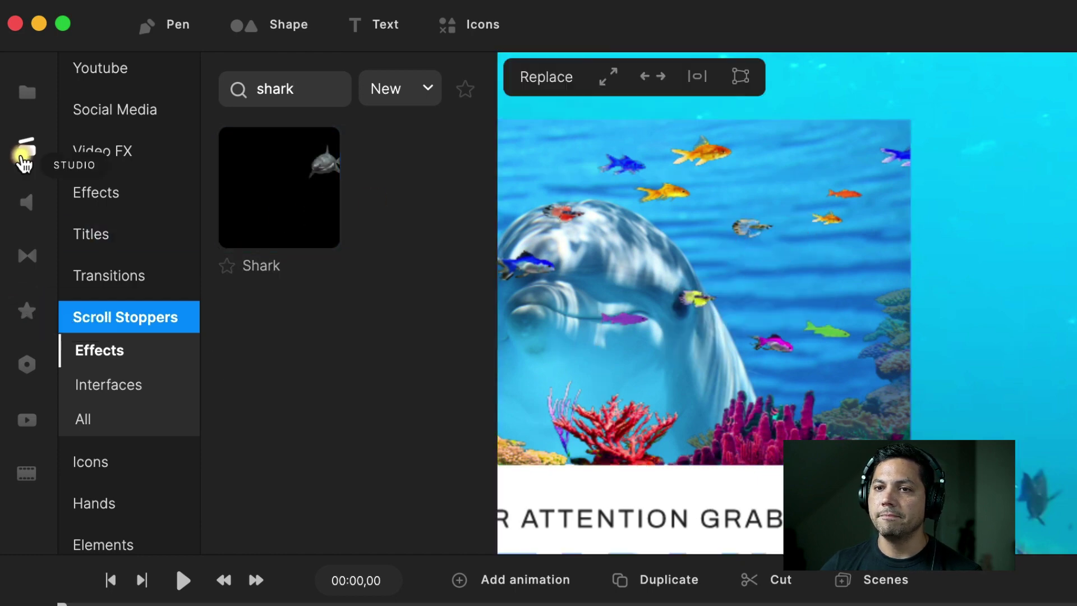
click(23, 149)
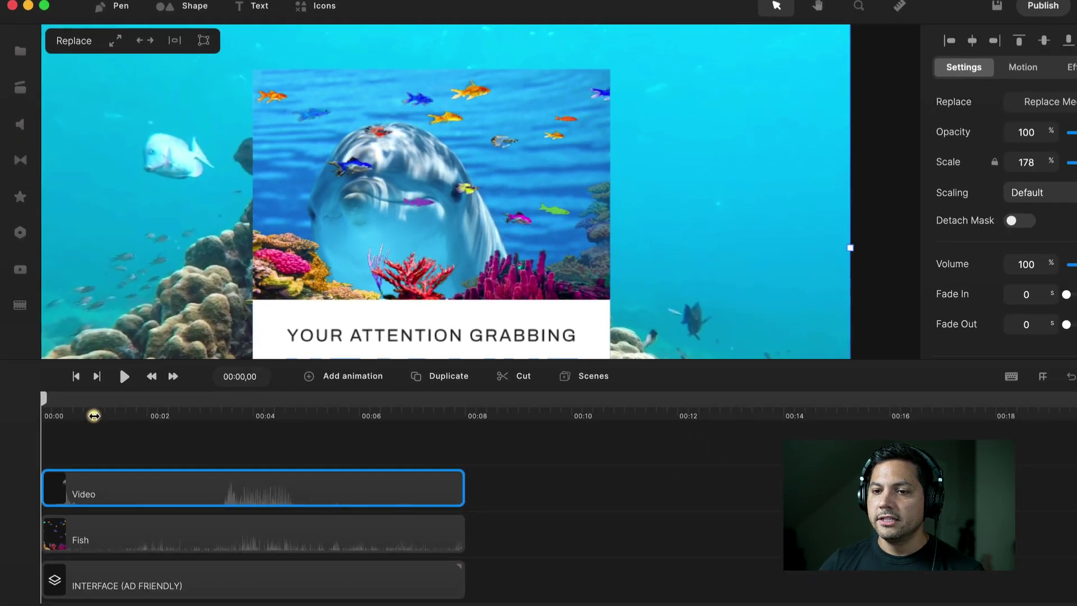
drag(94, 416, 194, 399)
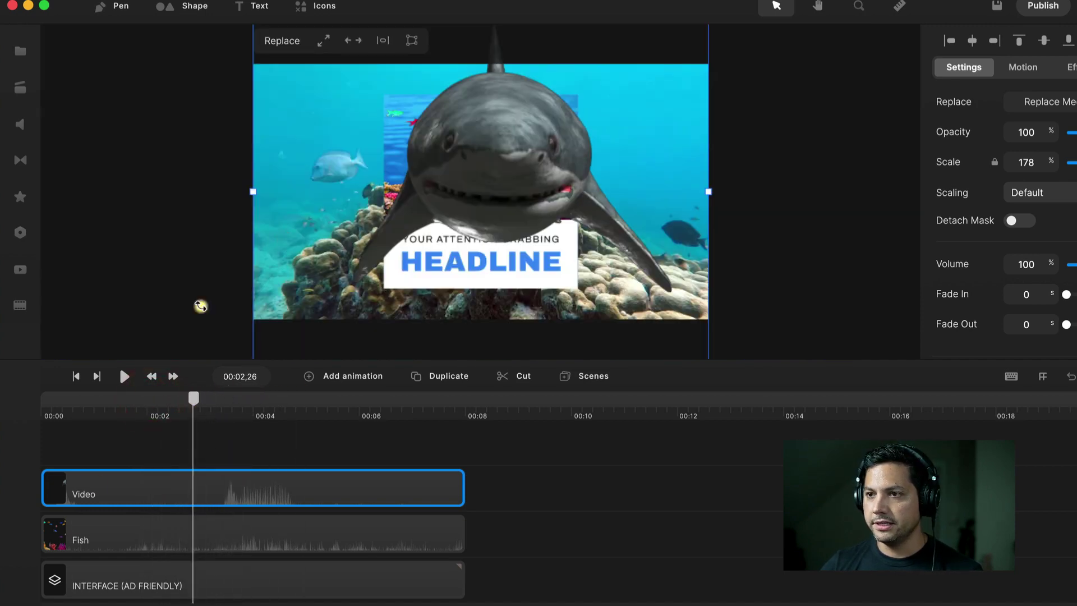
click(75, 408)
key(space)
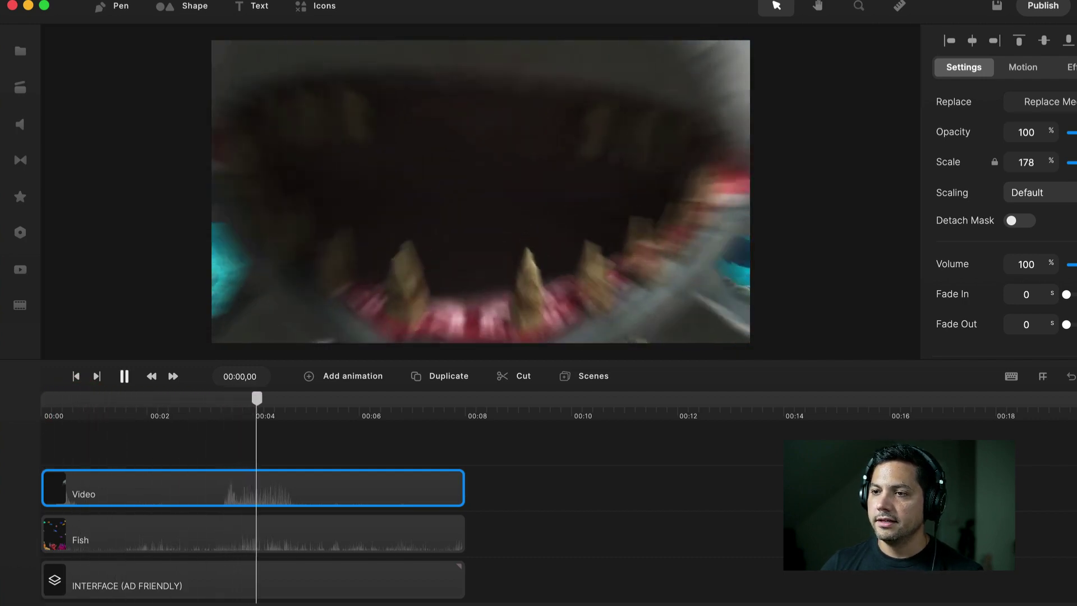
key(space)
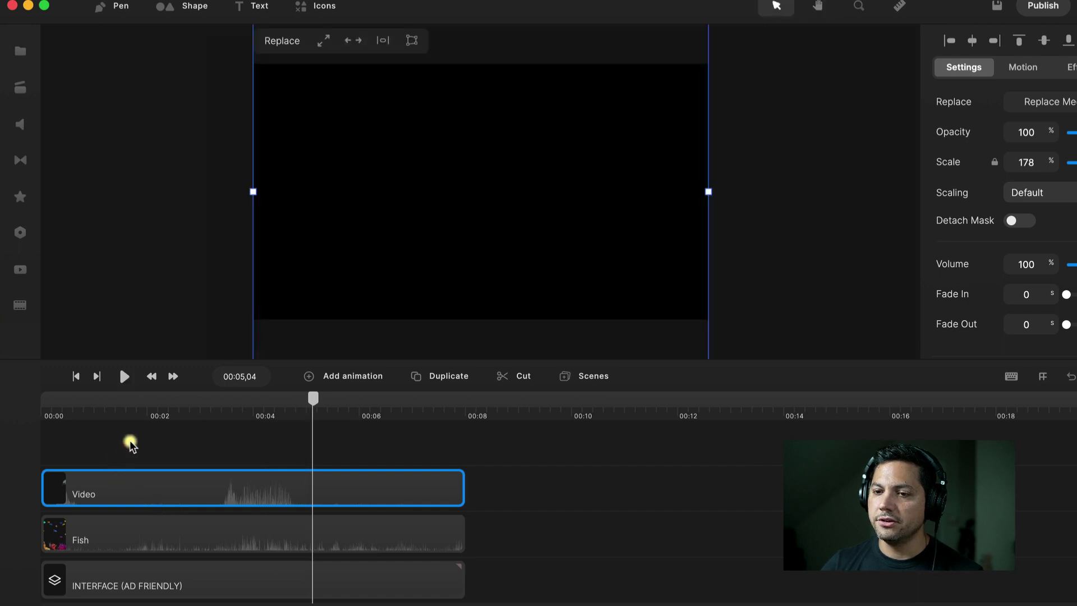
click(137, 420)
Delay the shark clip to start near 00:01 and rename it 'Shark'.
drag(100, 493, 150, 496)
click(164, 498)
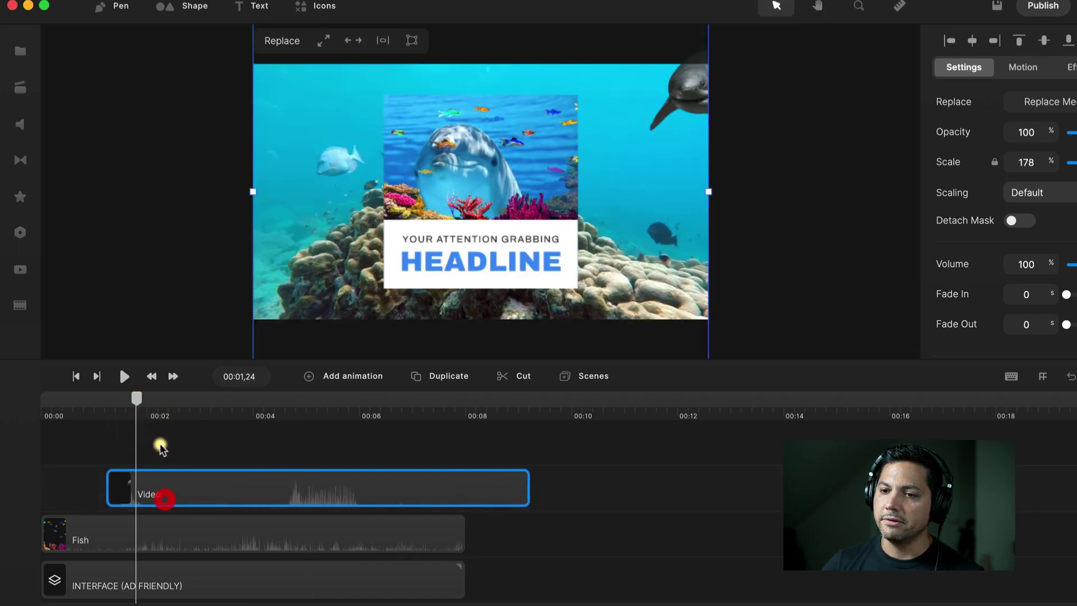
drag(232, 407, 254, 404)
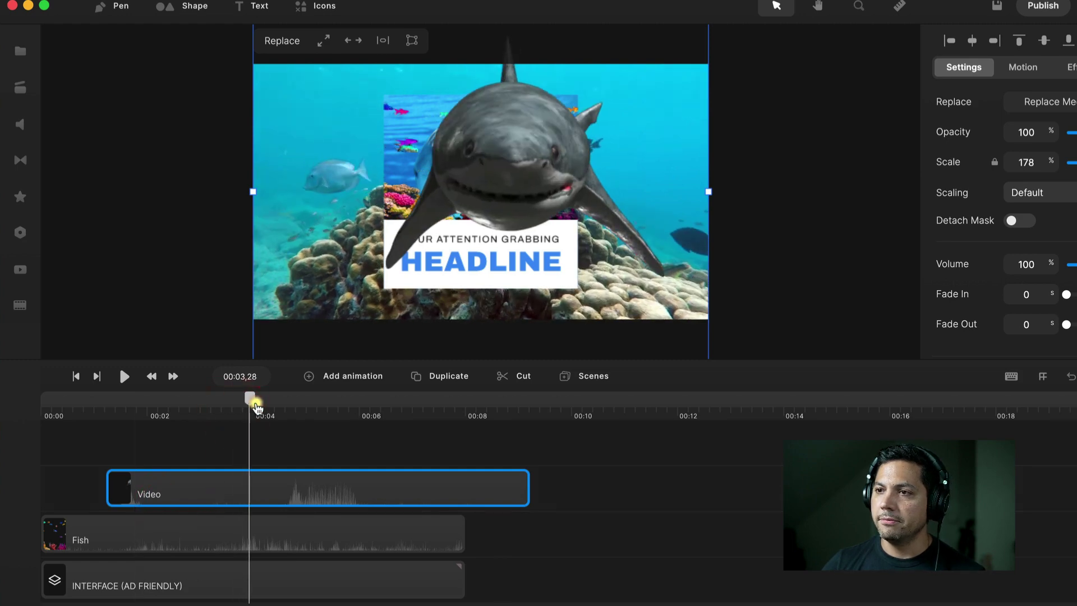
right_click(192, 497)
click(229, 330)
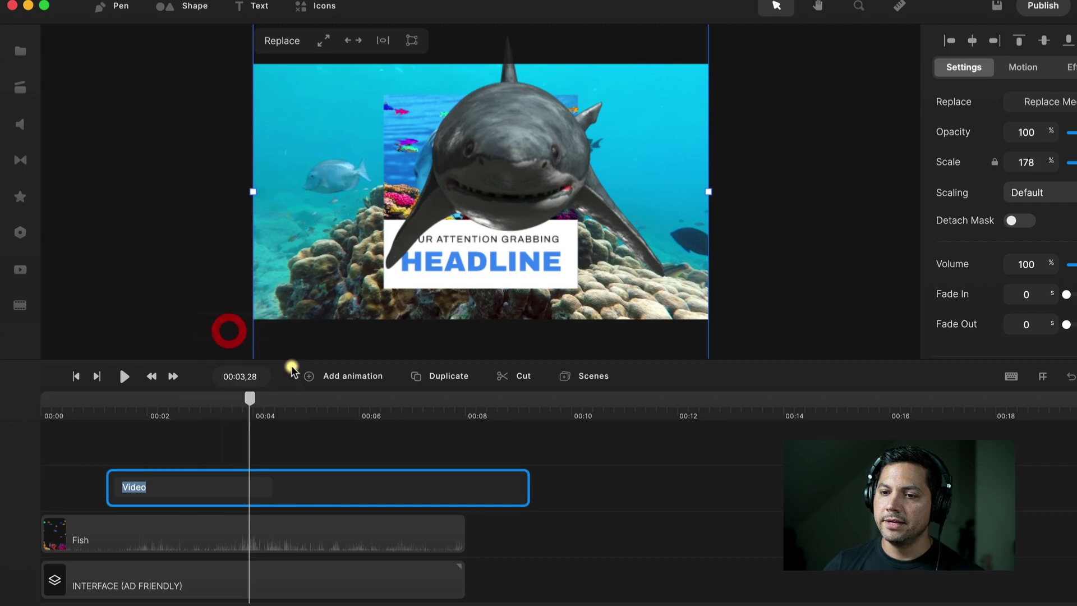
key(Return)
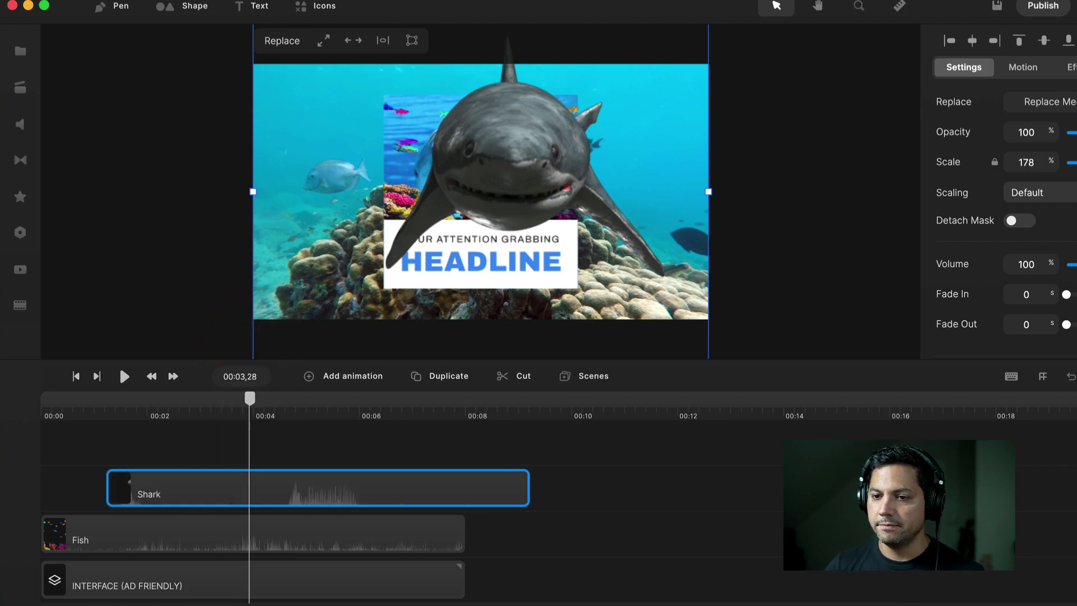
Move the shark lower in the scene and preview its timing from the start.
drag(509, 146, 503, 166)
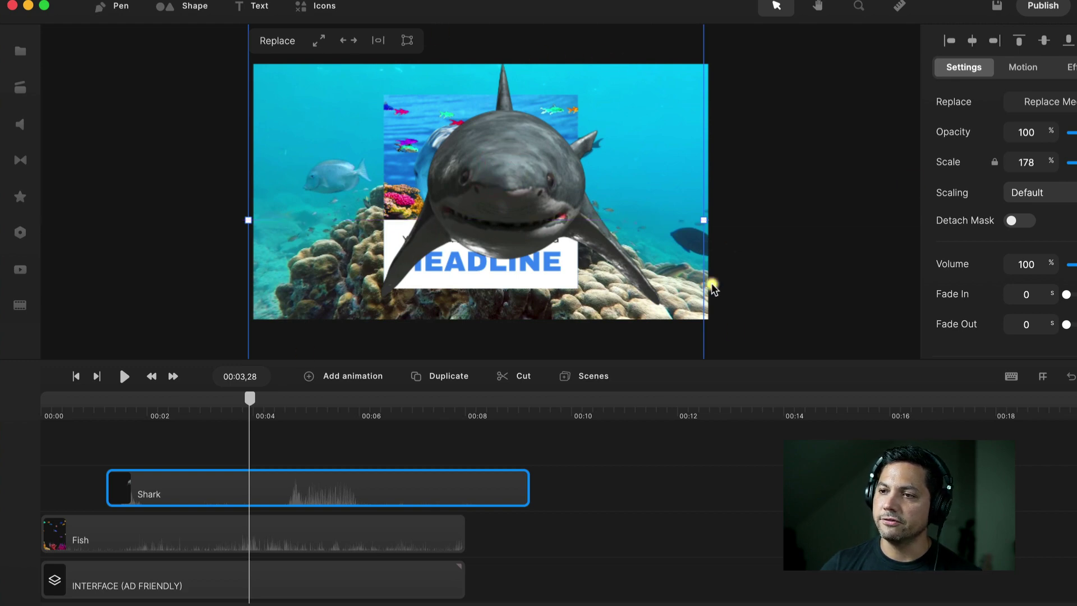
drag(248, 399, 41, 424)
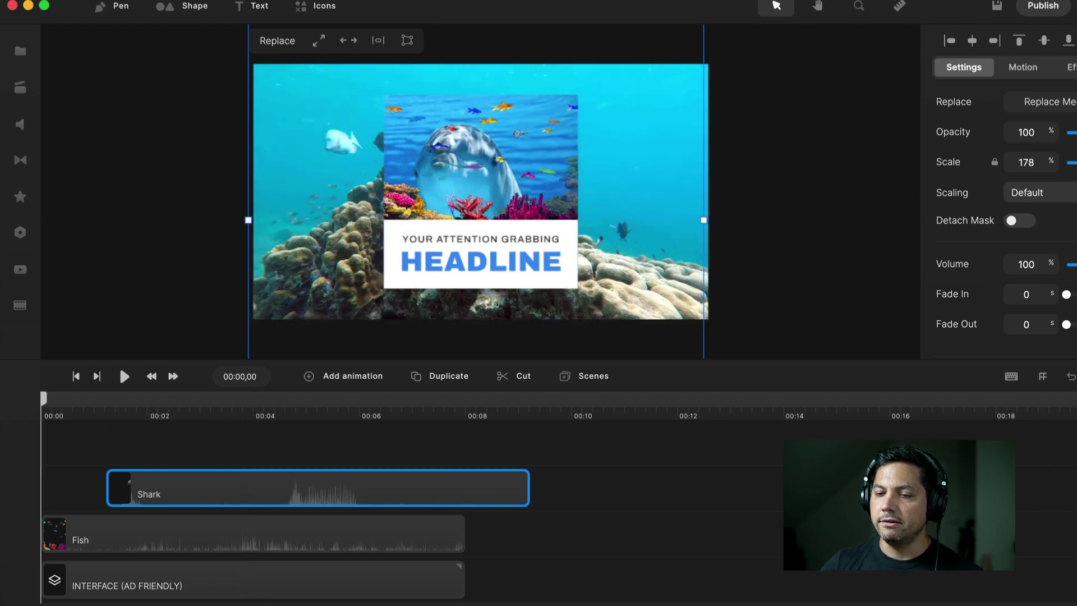
key(space)
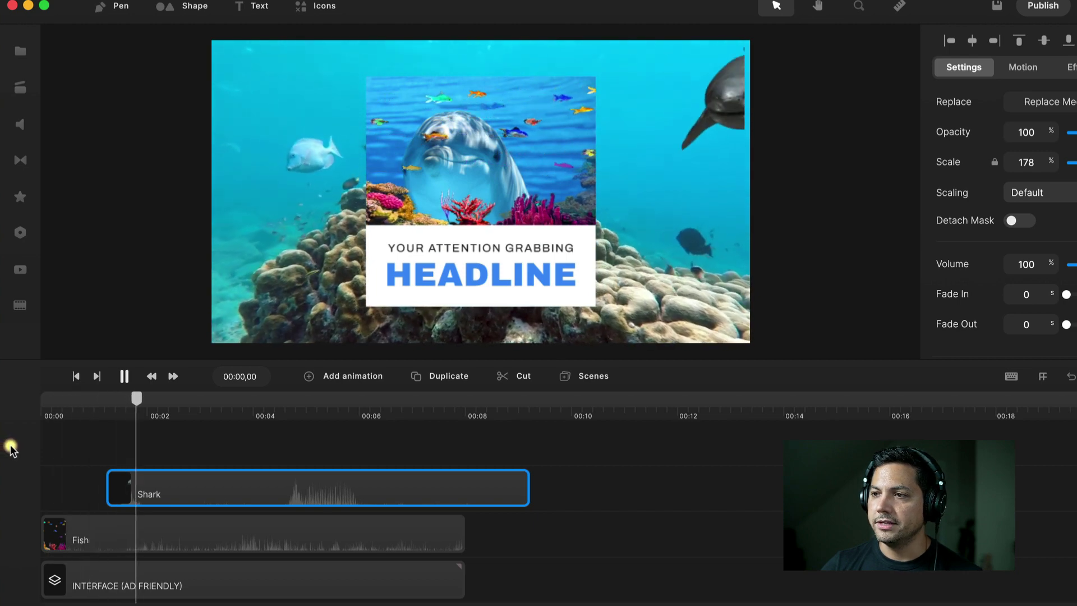
key(space)
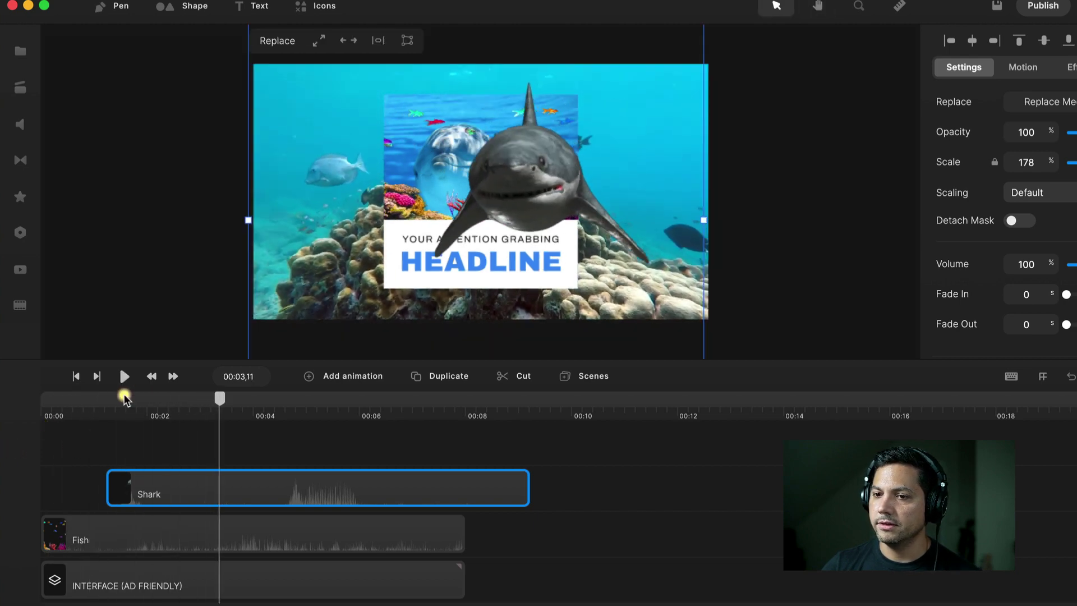
Nudge the shark slightly right, replay from its entrance, and park the playhead near 00:02.
drag(111, 408, 134, 400)
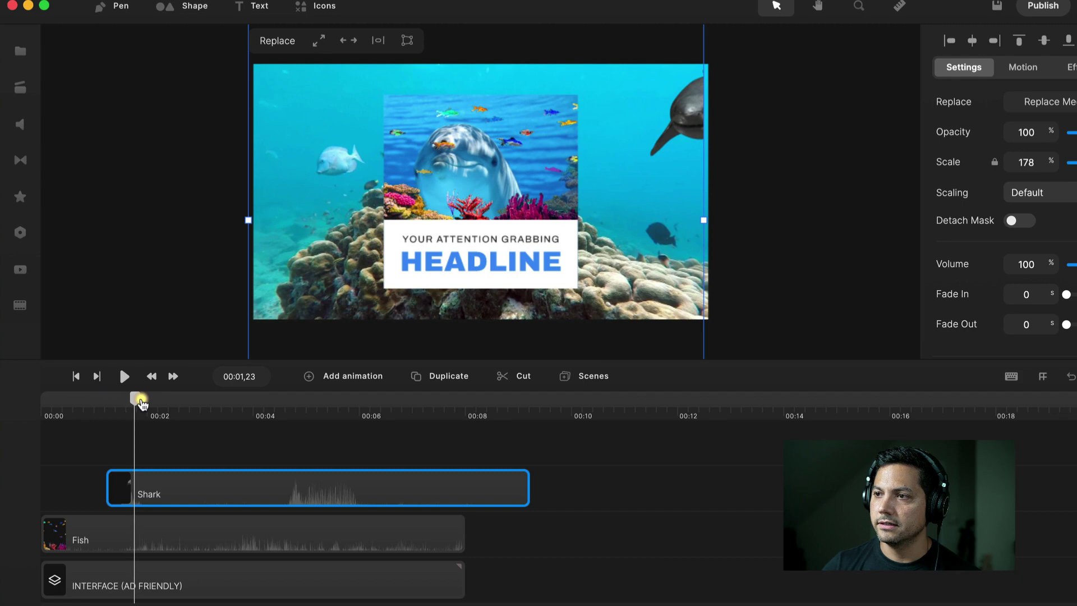
drag(672, 234, 674, 224)
click(105, 410)
key(space)
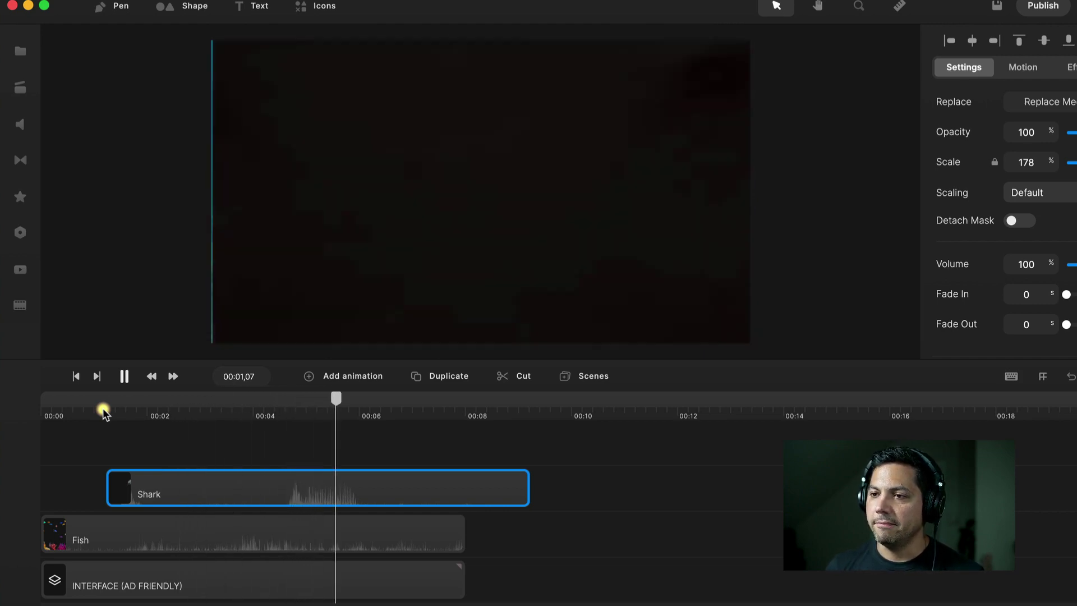
key(space)
click(191, 411)
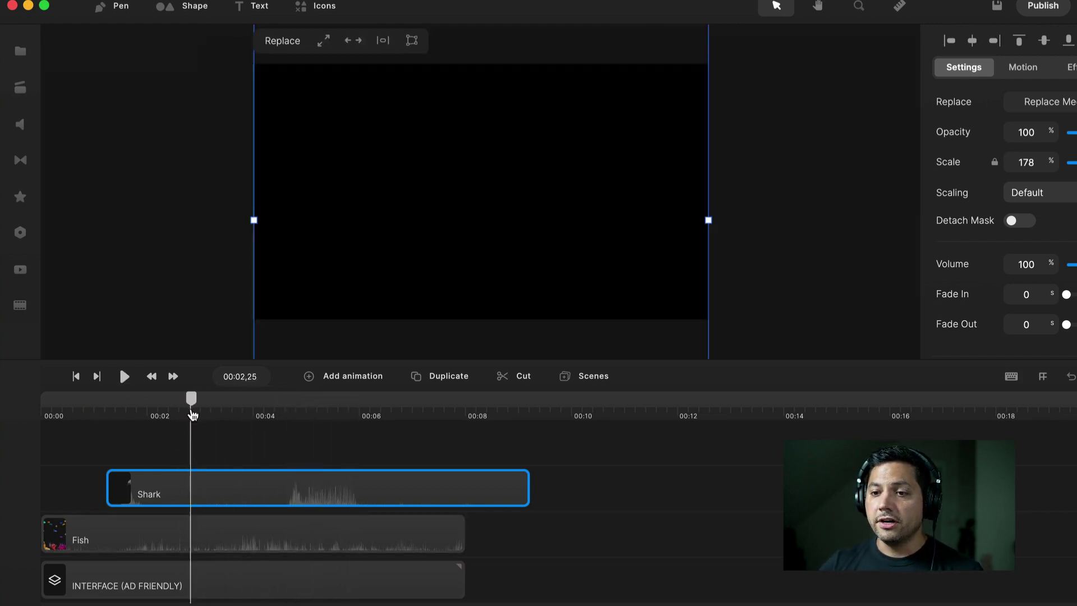
click(194, 413)
Rewind to 00:00 and drag a Camera component onto the reef canvas.
drag(111, 407, 44, 407)
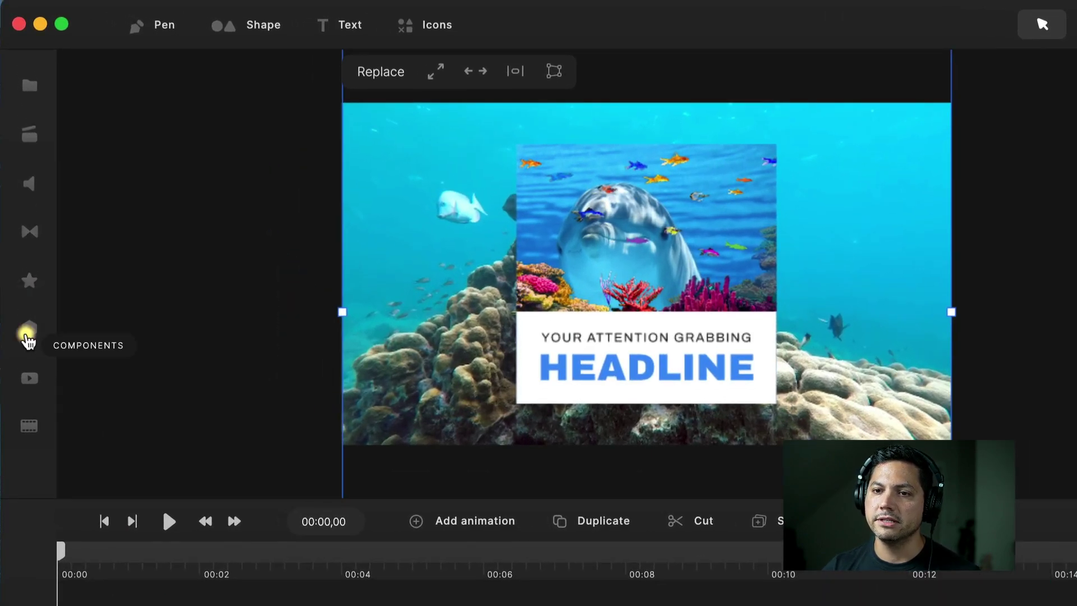
click(20, 232)
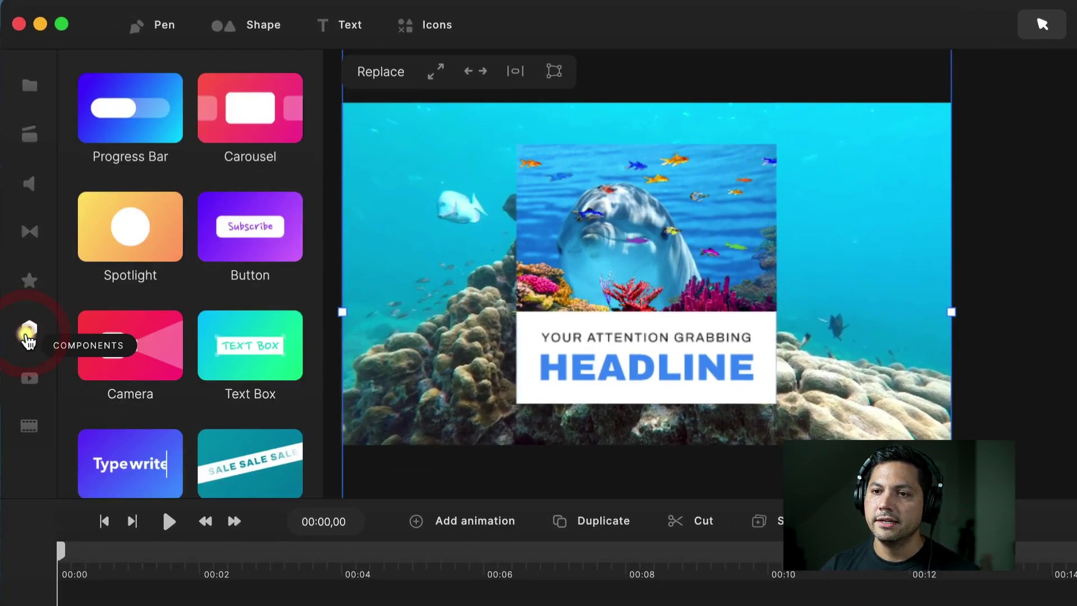
drag(119, 356, 618, 423)
click(34, 332)
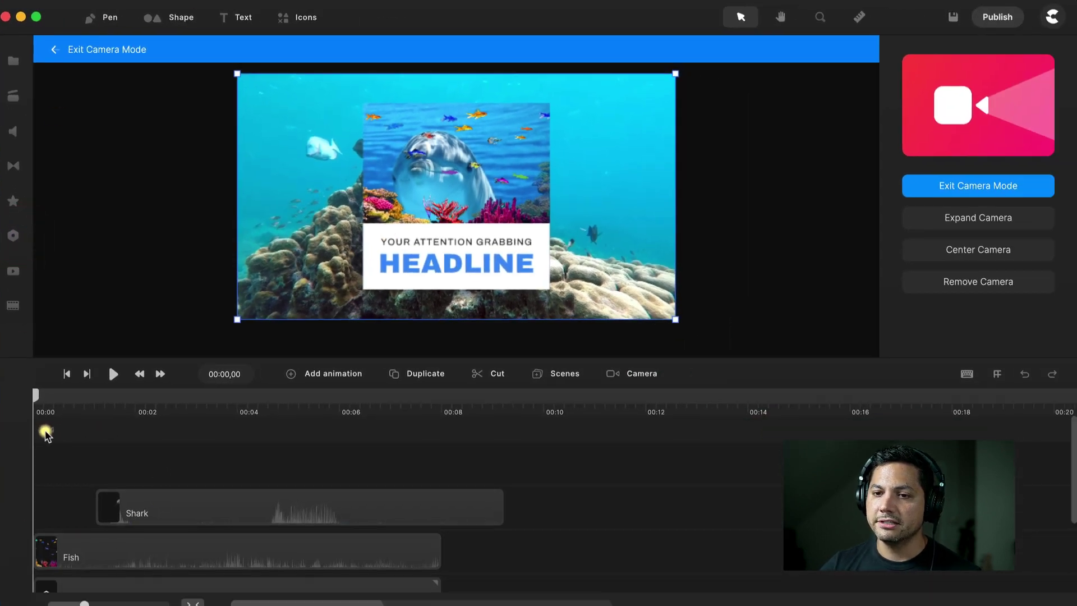
Create a camera clip at the track start and shrink its 00:00 frame toward the headline card.
click(77, 431)
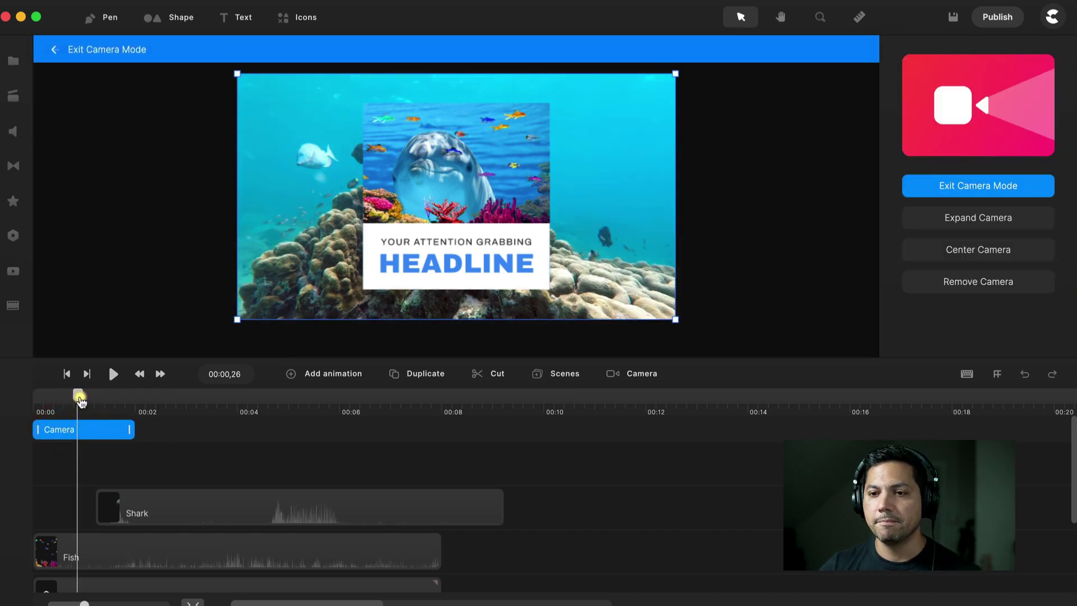
drag(79, 397, 35, 396)
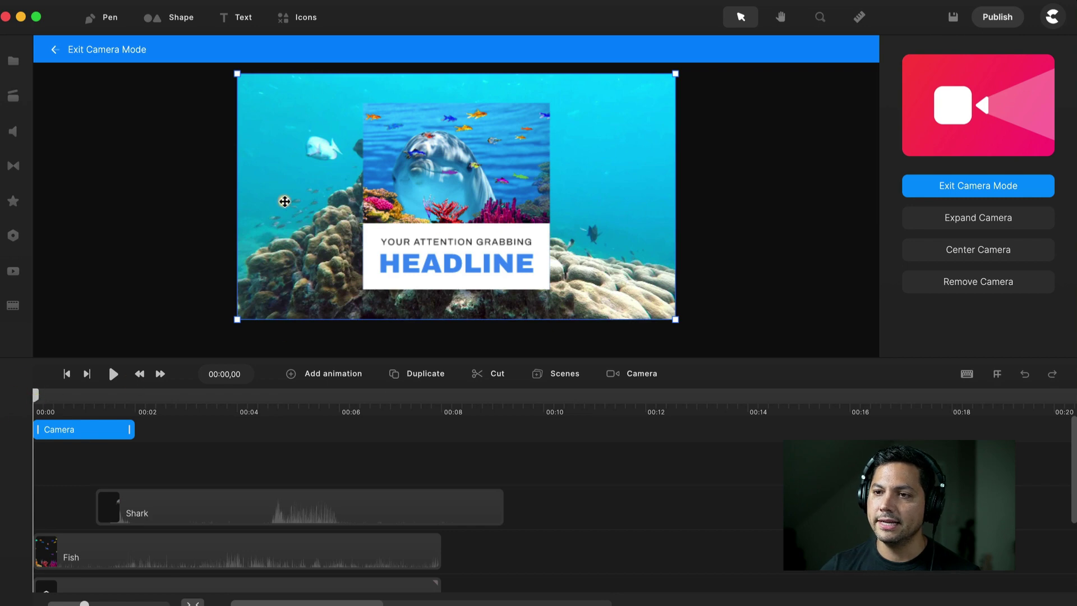
drag(251, 316, 349, 226)
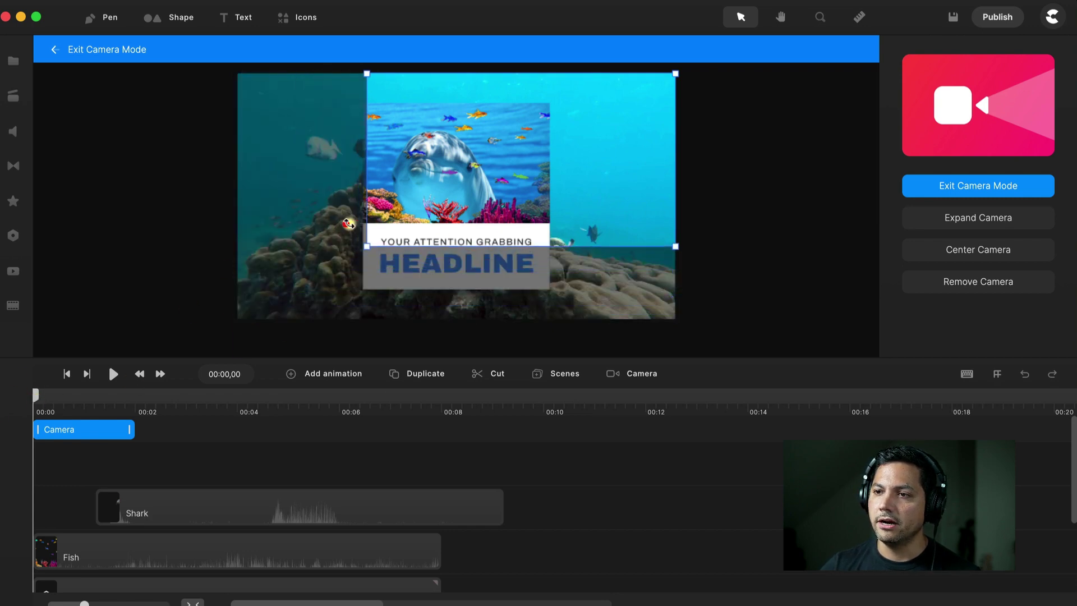
drag(608, 173, 539, 194)
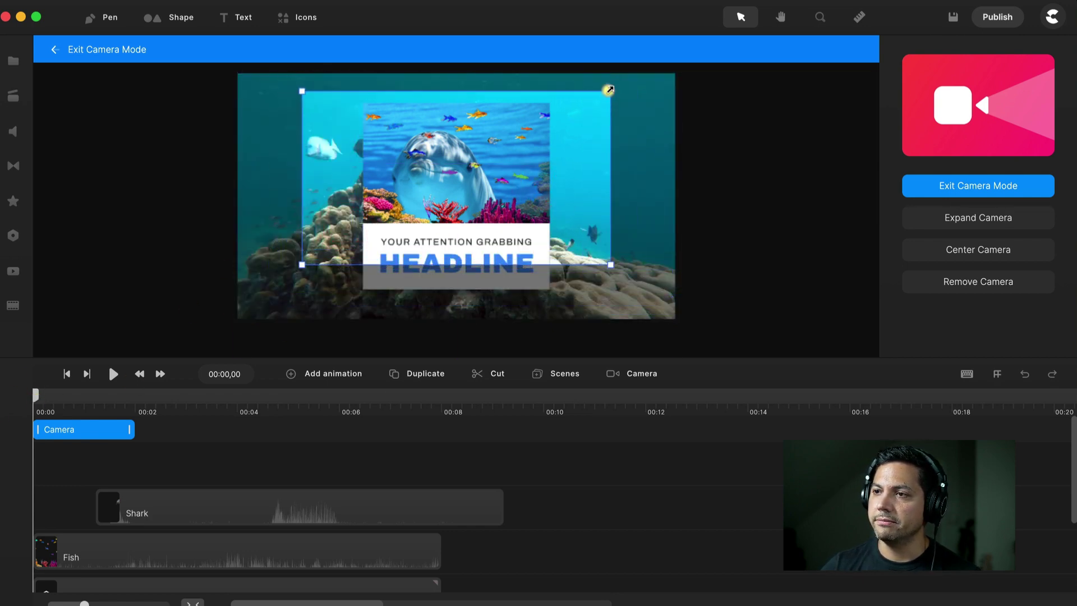
drag(602, 94, 534, 116)
Fit the opening camera frame tightly around the dolphin image, then check the wide view at 00:02.
drag(417, 239, 445, 207)
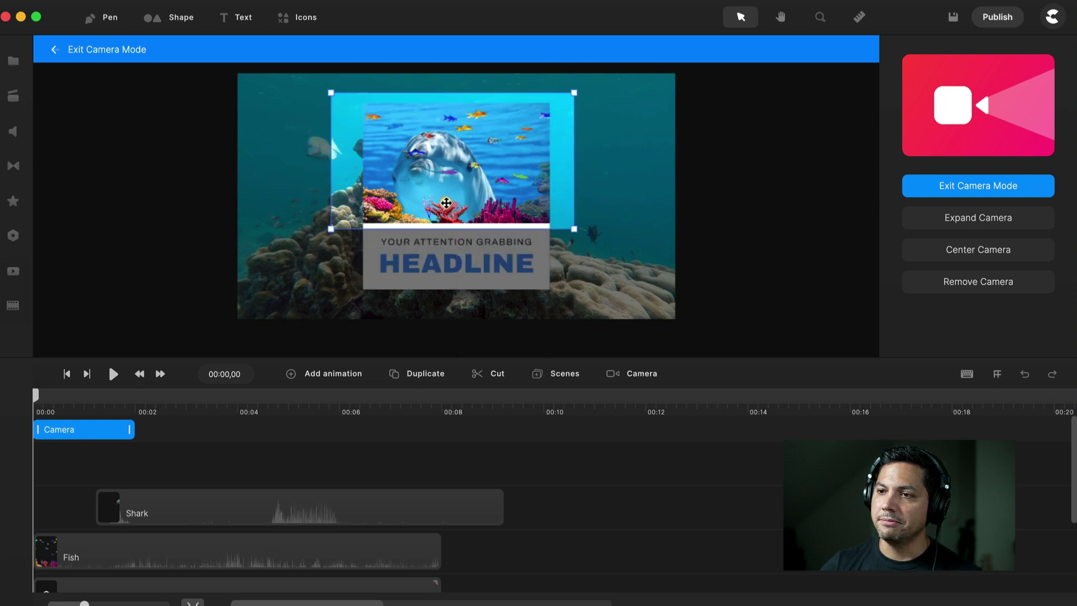
drag(329, 233, 368, 216)
drag(424, 185, 424, 194)
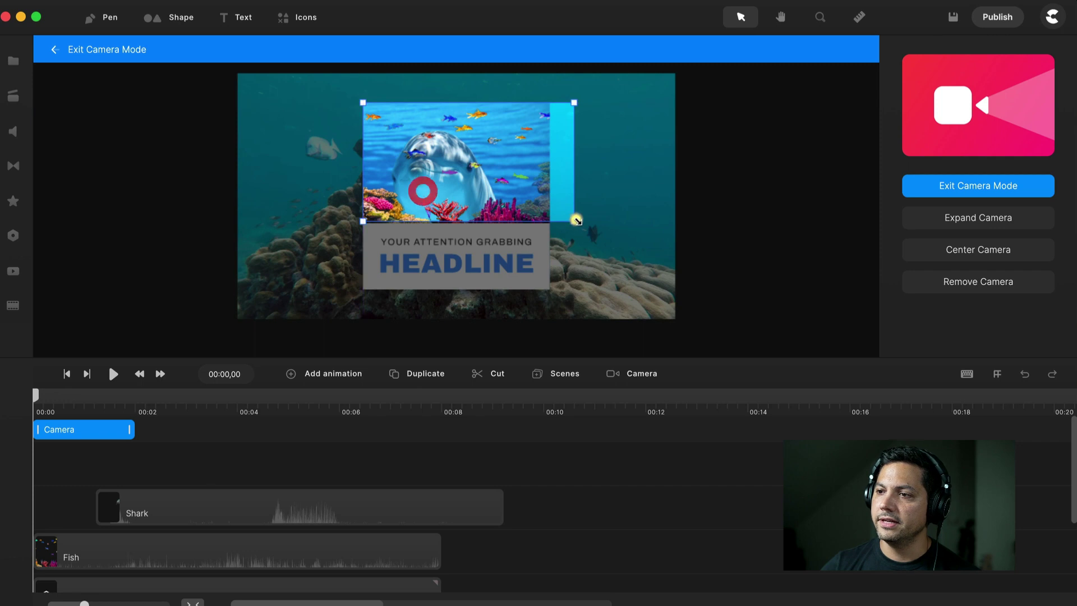
mouse_move(567, 221)
mouse_down()
mouse_move(540, 220)
mouse_move(568, 240)
mouse_up()
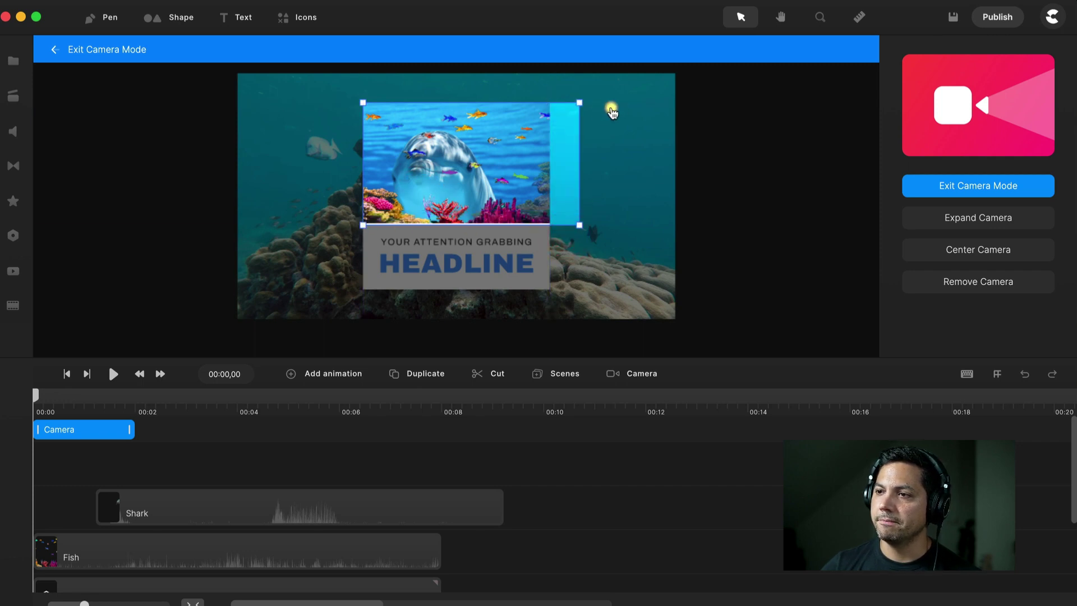
drag(583, 101, 514, 120)
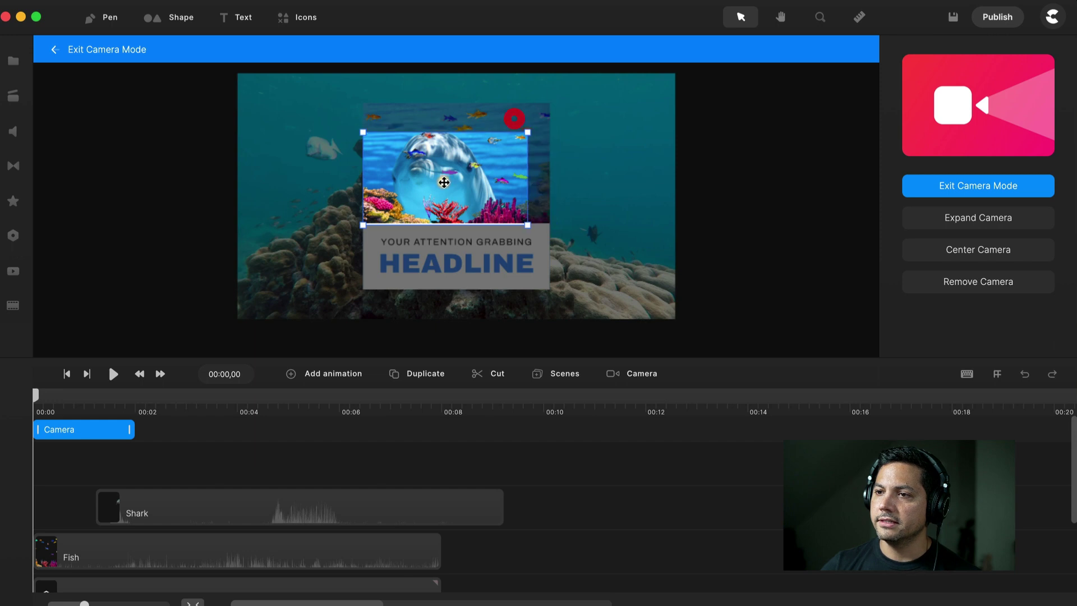
drag(444, 182, 447, 173)
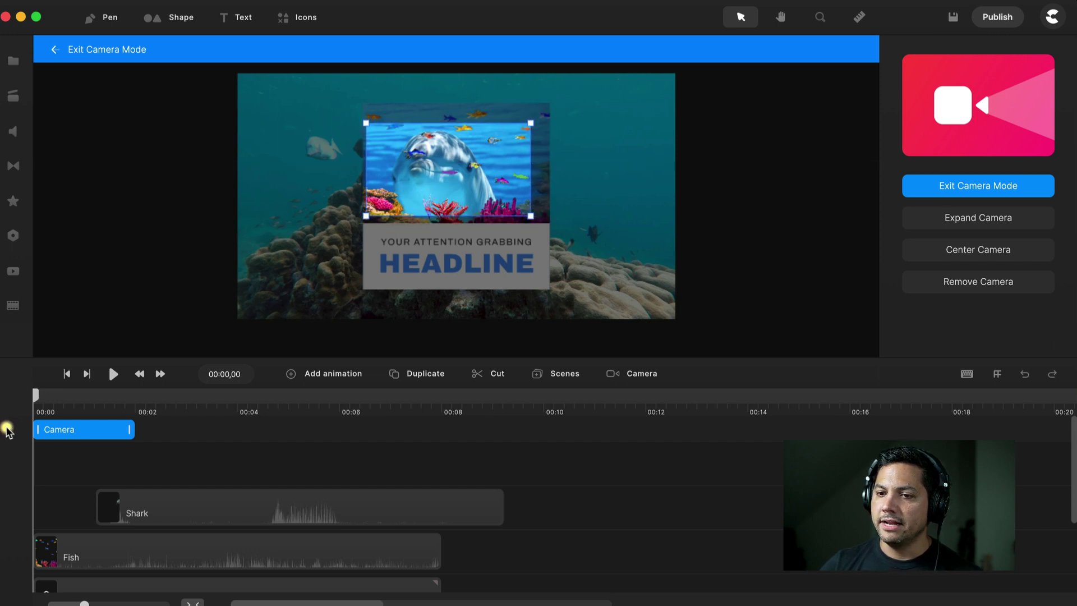
drag(31, 396, 136, 402)
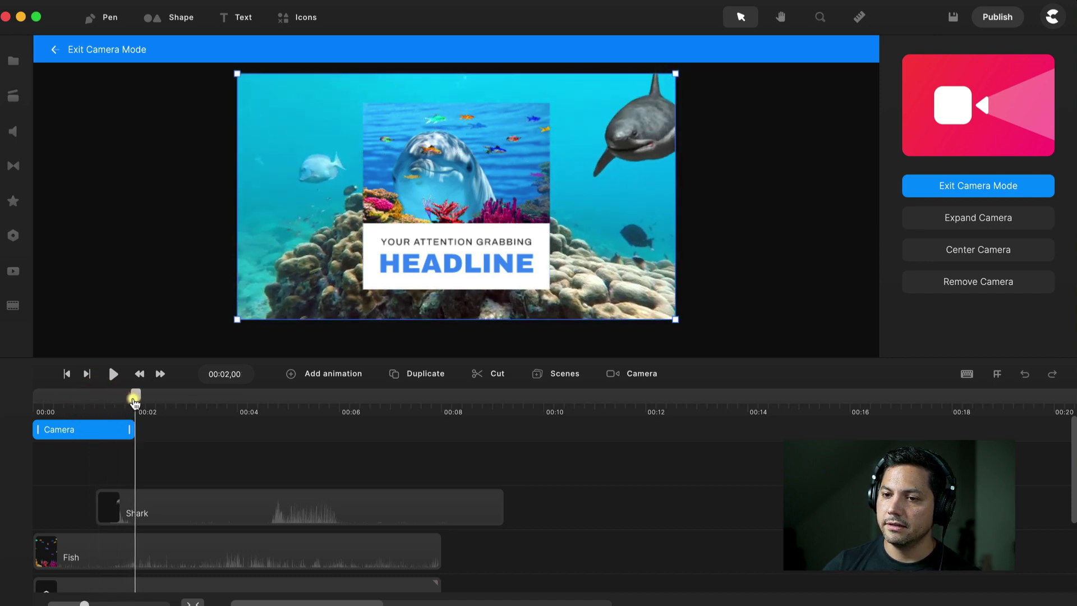
Frame the 00:02 camera view as a medium shot on the dolphin card and coral, and shift the clip slightly later.
drag(676, 75, 564, 99)
drag(419, 235, 461, 210)
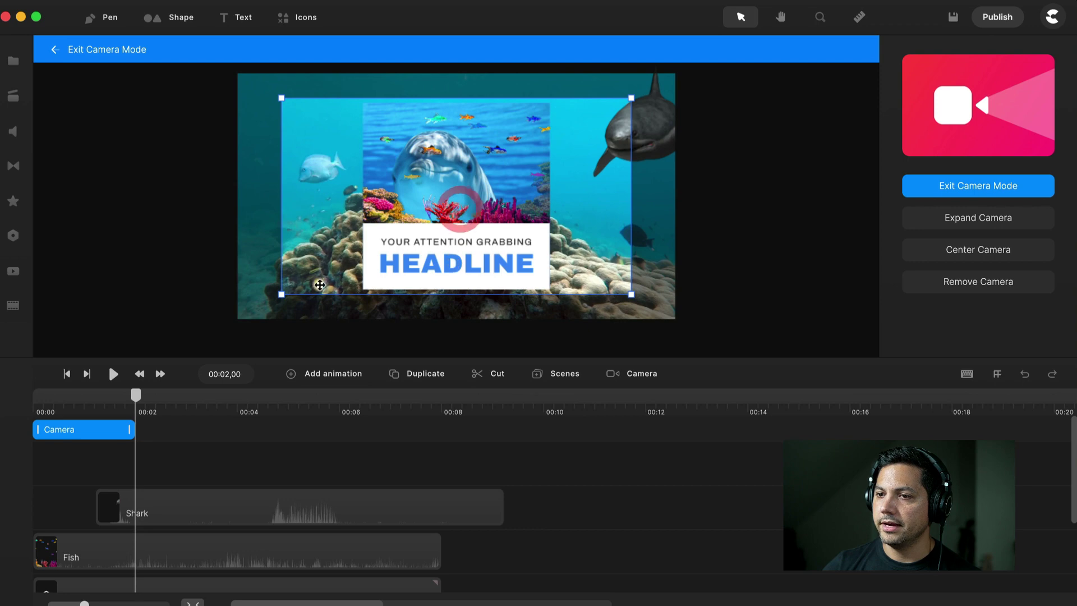
drag(282, 294, 286, 288)
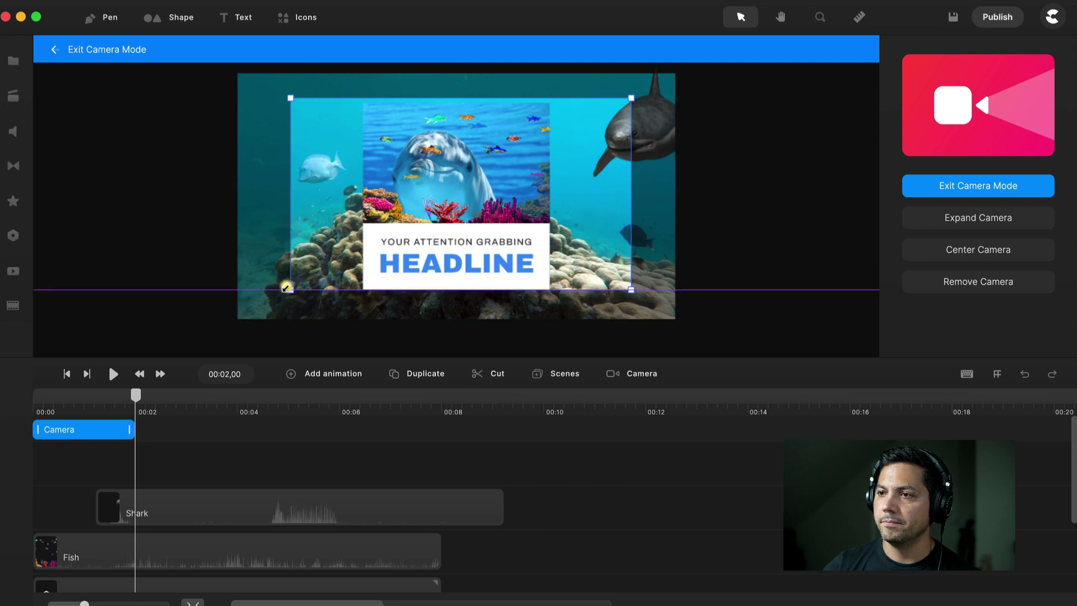
drag(634, 96, 630, 101)
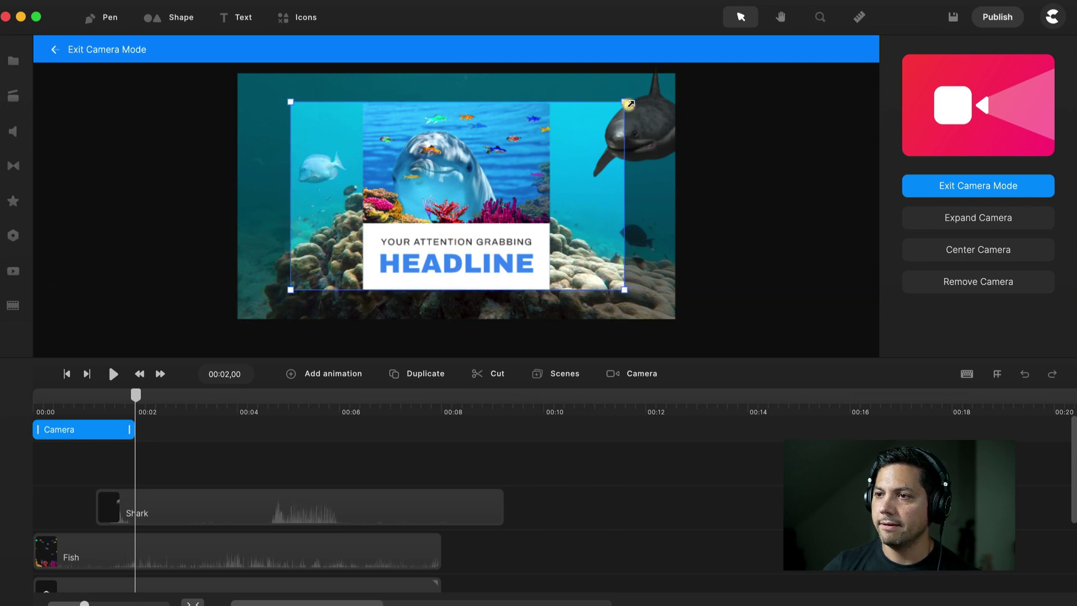
mouse_move(397, 240)
mouse_down()
mouse_move(414, 240)
mouse_move(397, 239)
mouse_up()
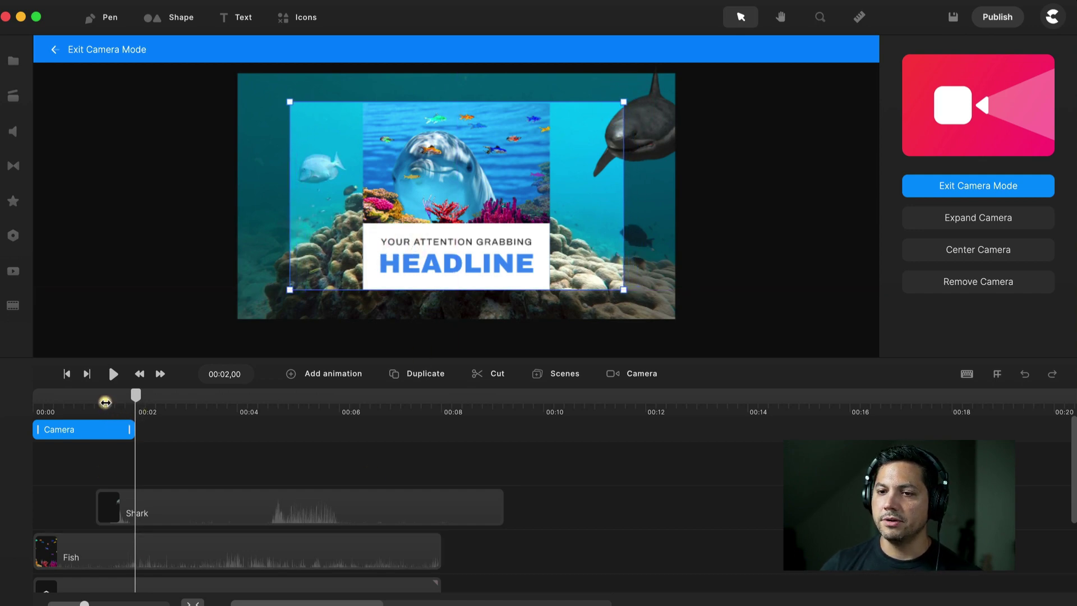
drag(91, 430, 115, 428)
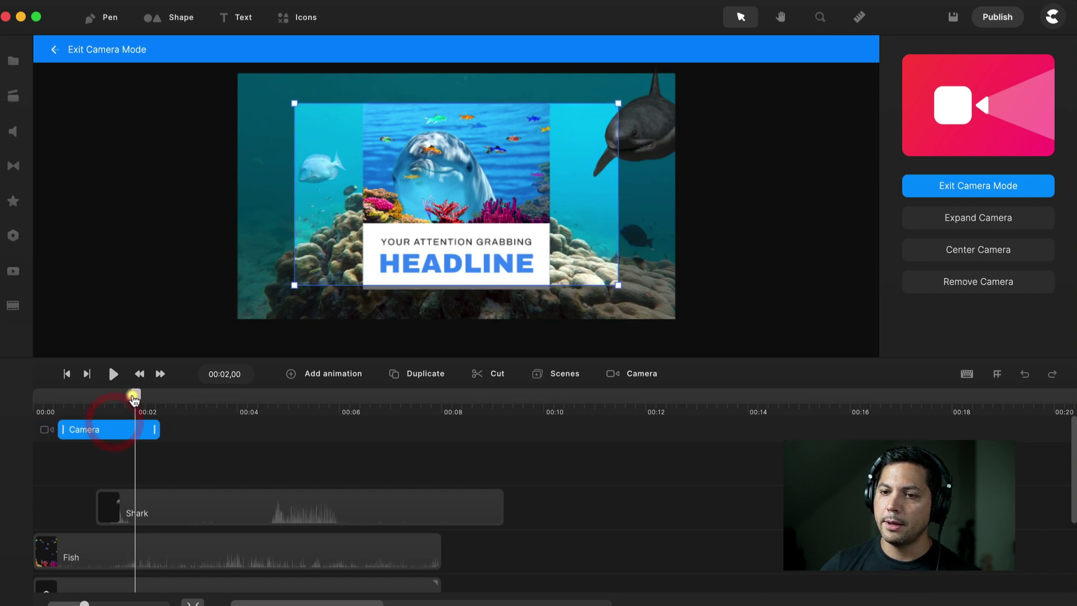
key(space)
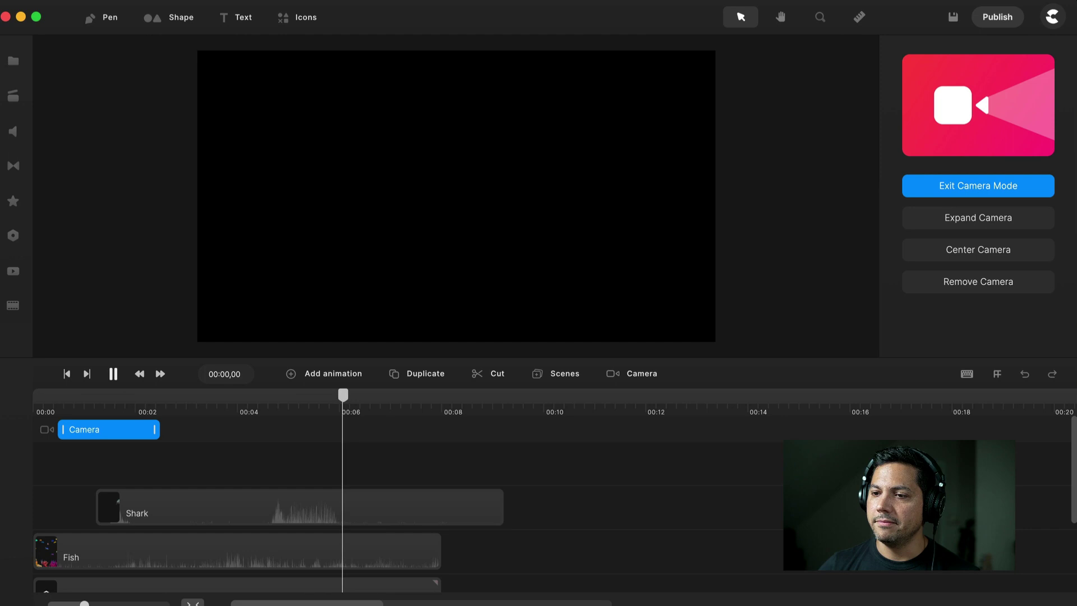
click(150, 397)
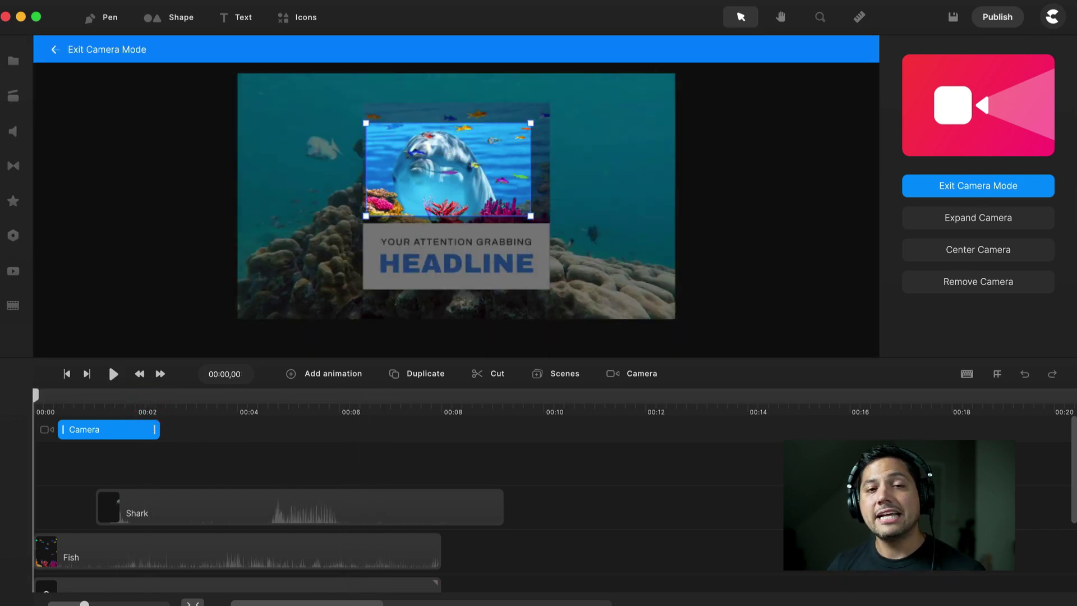